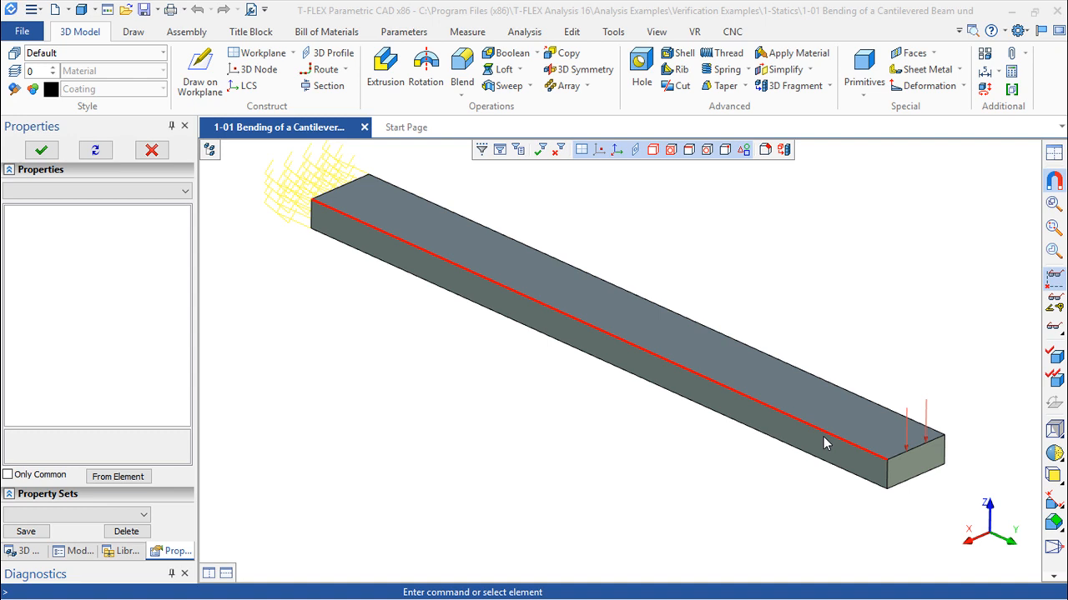
Review the analysis types offered for a new FEA study and leave the command without creating one.
click(526, 33)
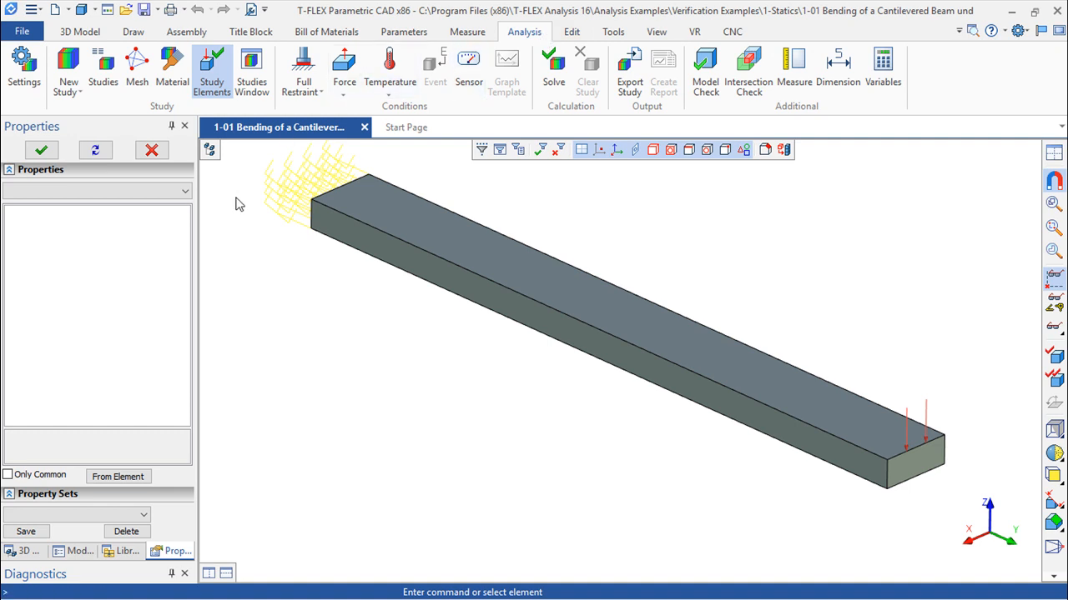
click(69, 86)
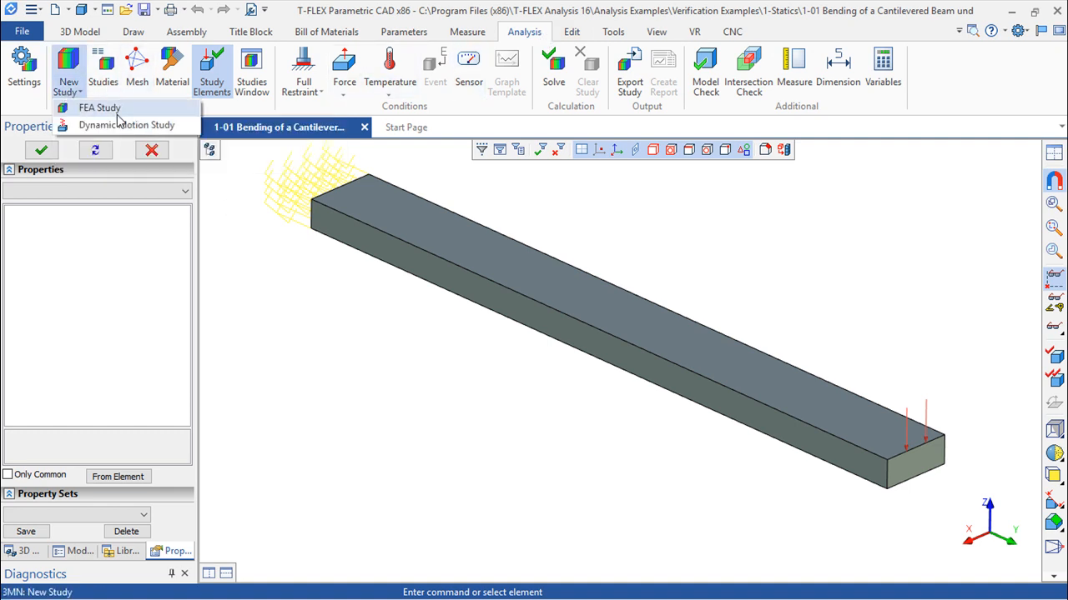
click(94, 109)
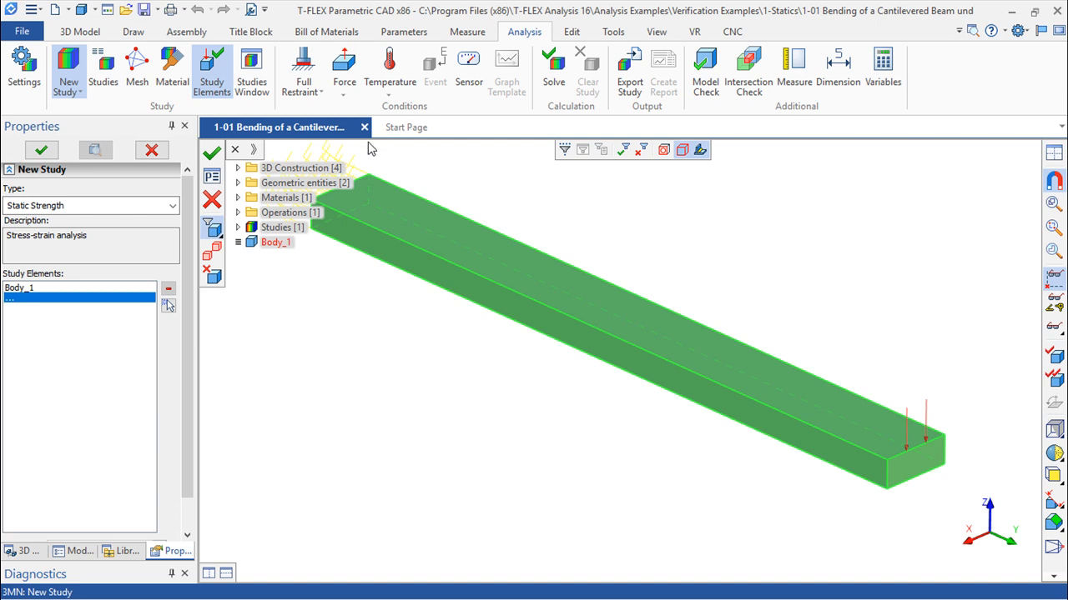
click(173, 208)
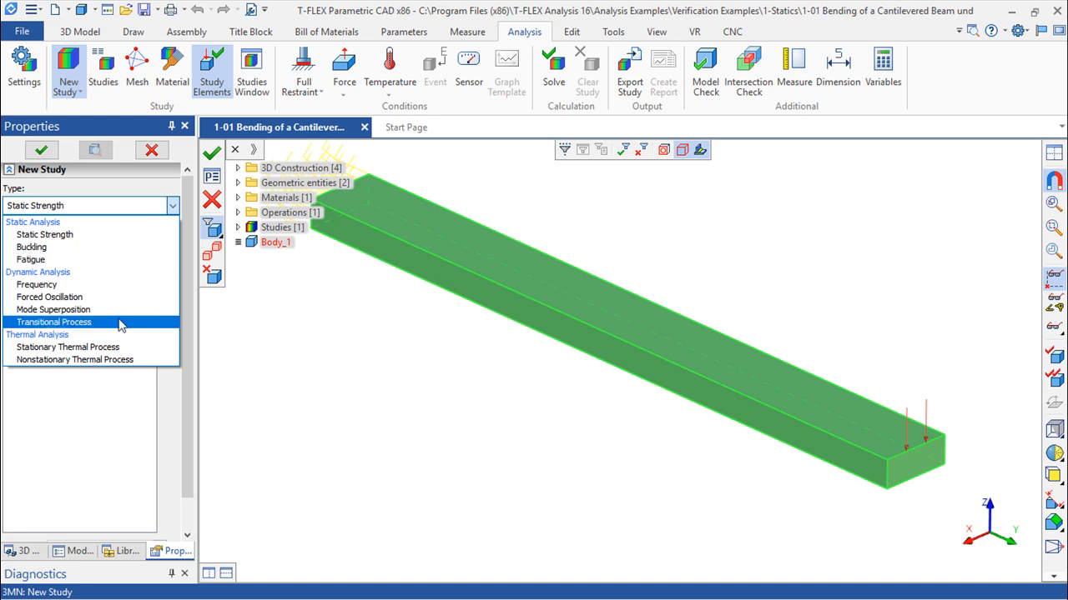
click(206, 197)
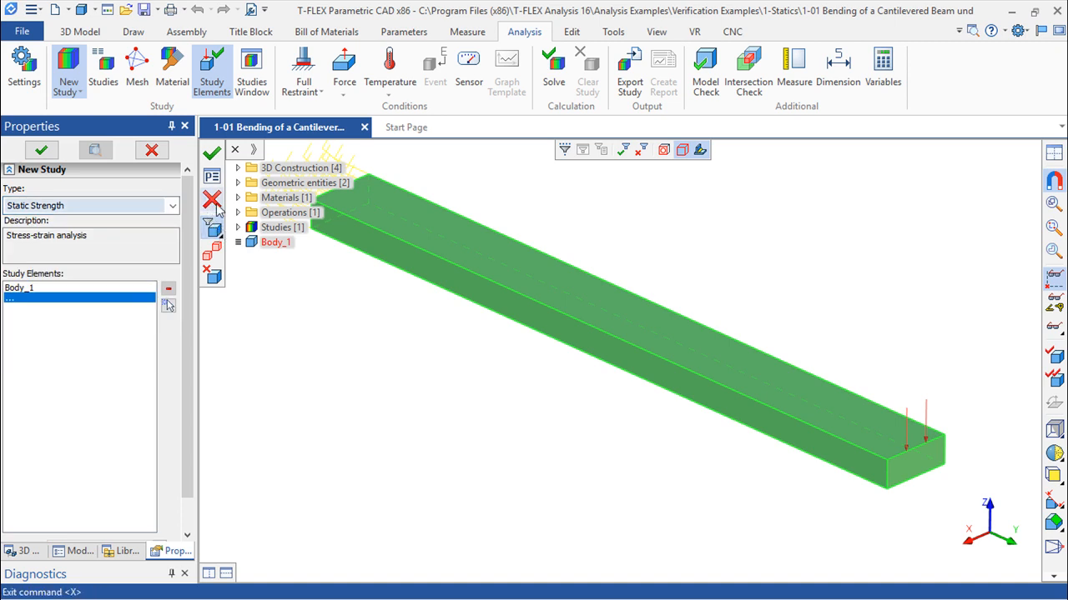
click(212, 201)
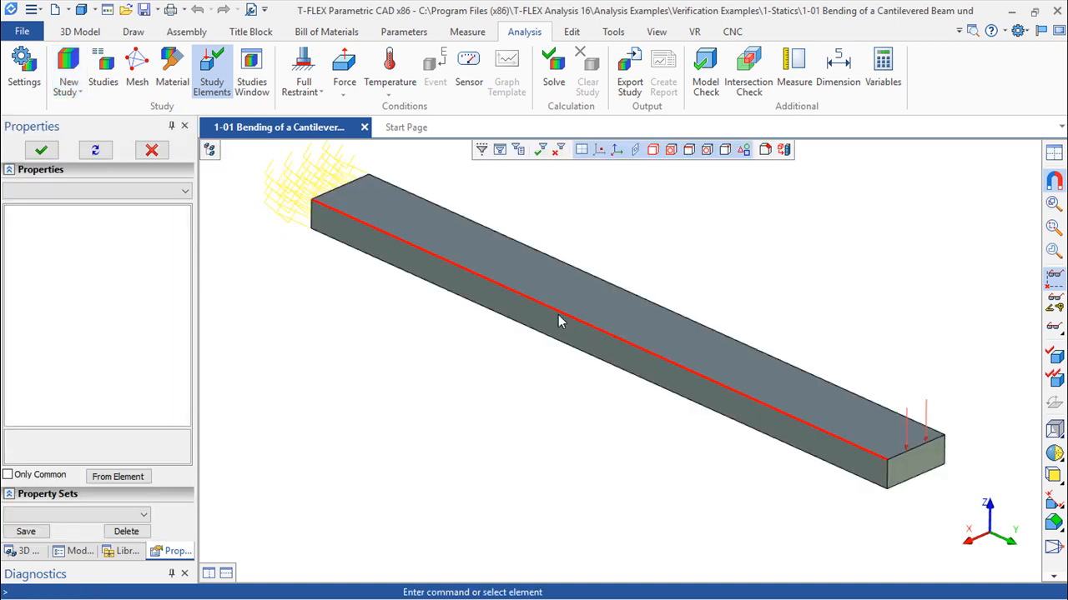
Show the model tree over the 3D view and expand Studies down to the contents of Study_0.
click(210, 150)
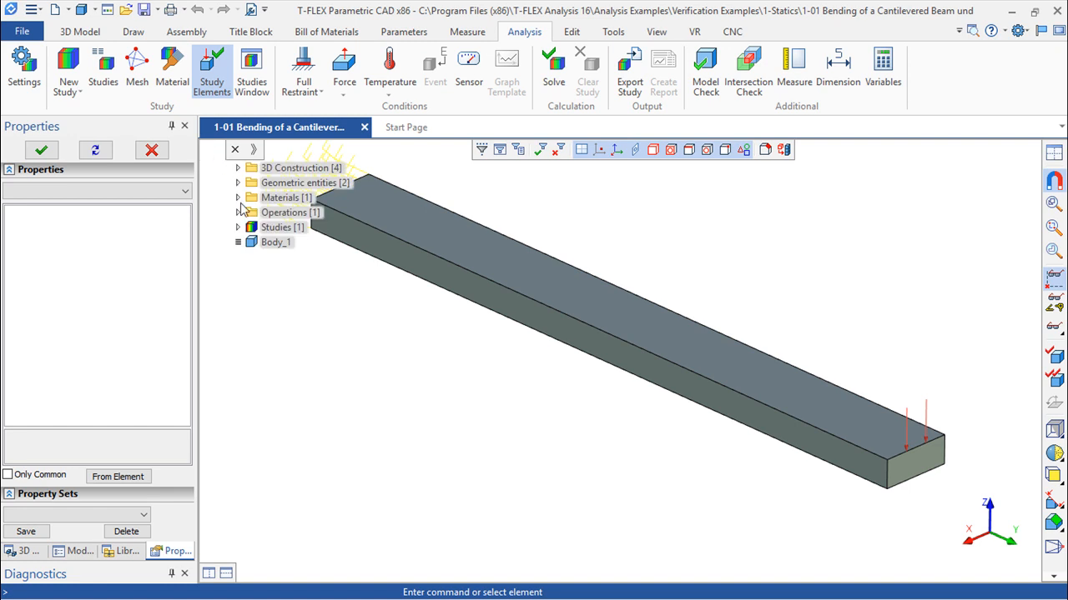
click(238, 227)
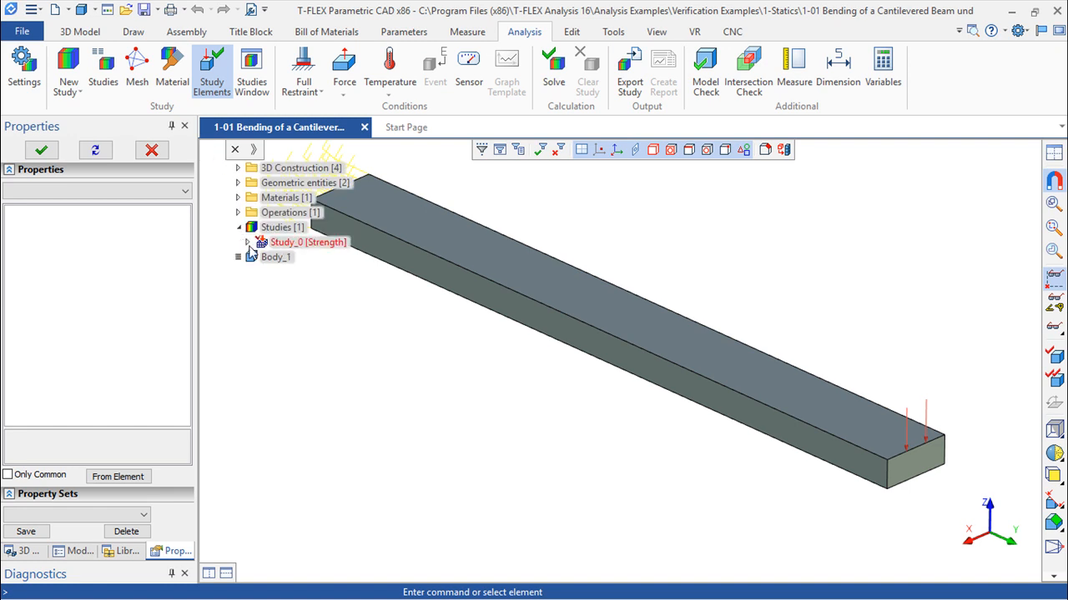
click(247, 242)
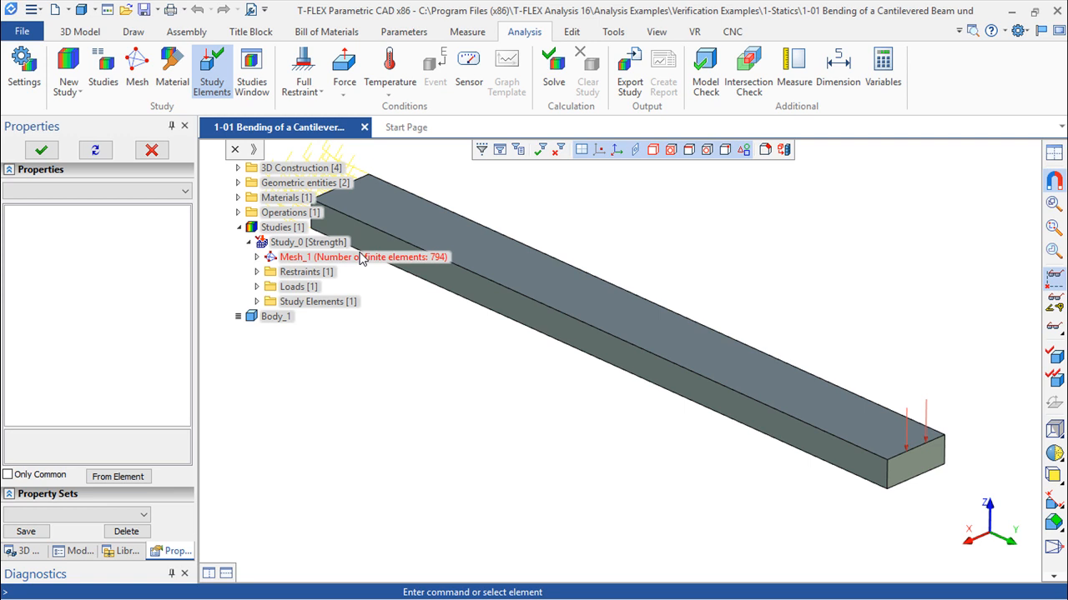
Review the material properties of Body_1 and the mesh parameters of Study_0, leaving both without changes.
click(171, 66)
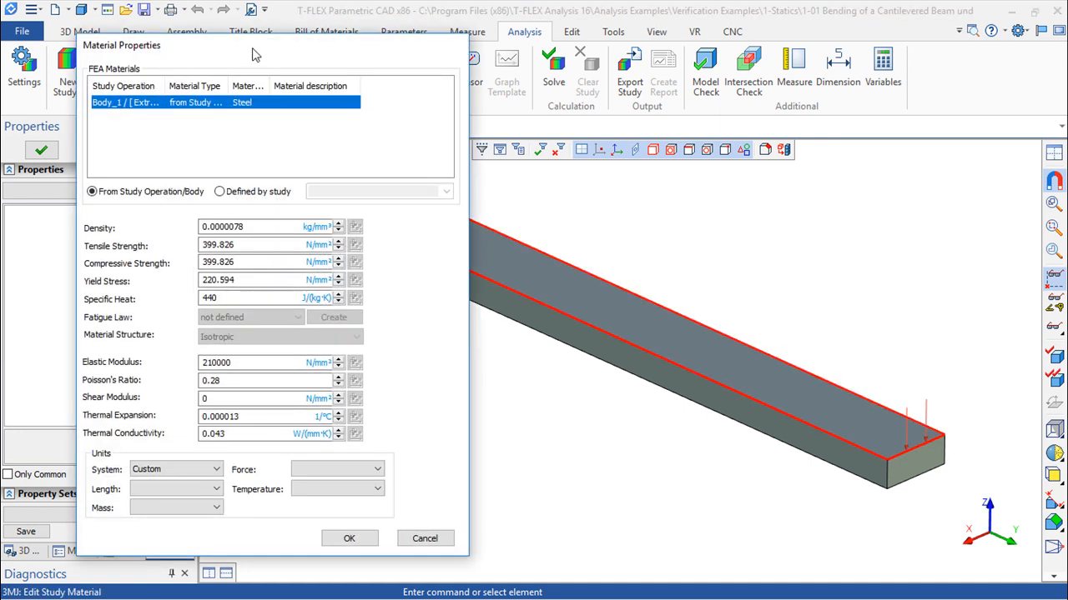
drag(247, 44, 400, 13)
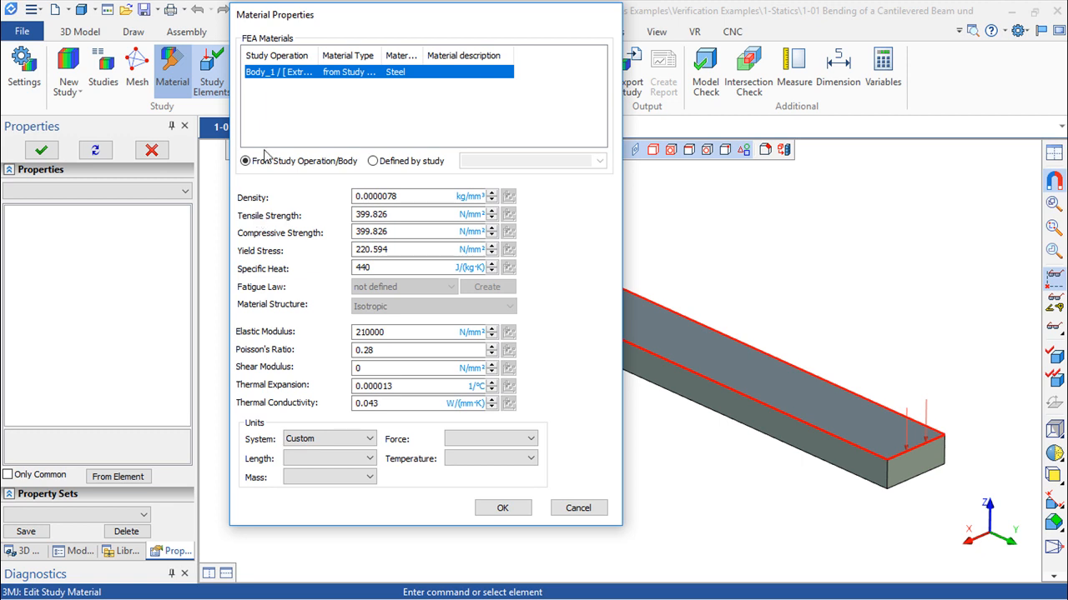
click(390, 195)
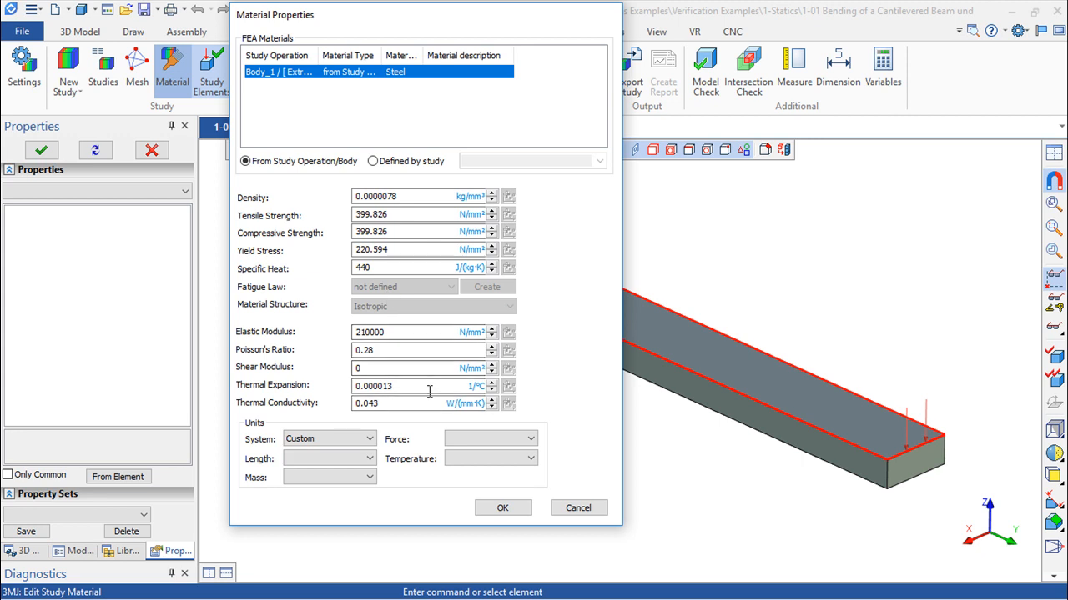
click(589, 510)
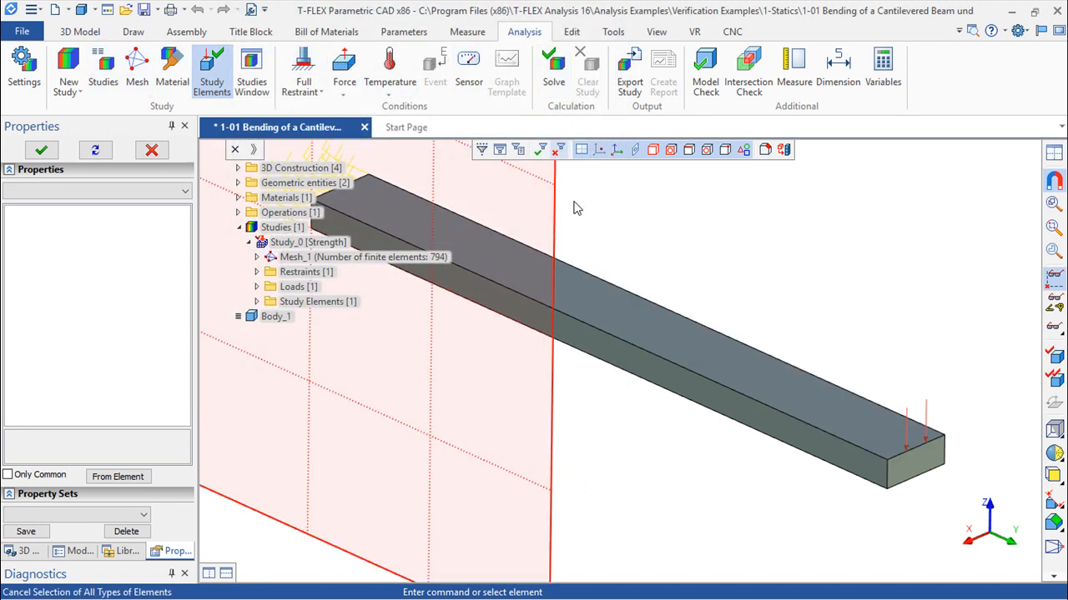
click(137, 67)
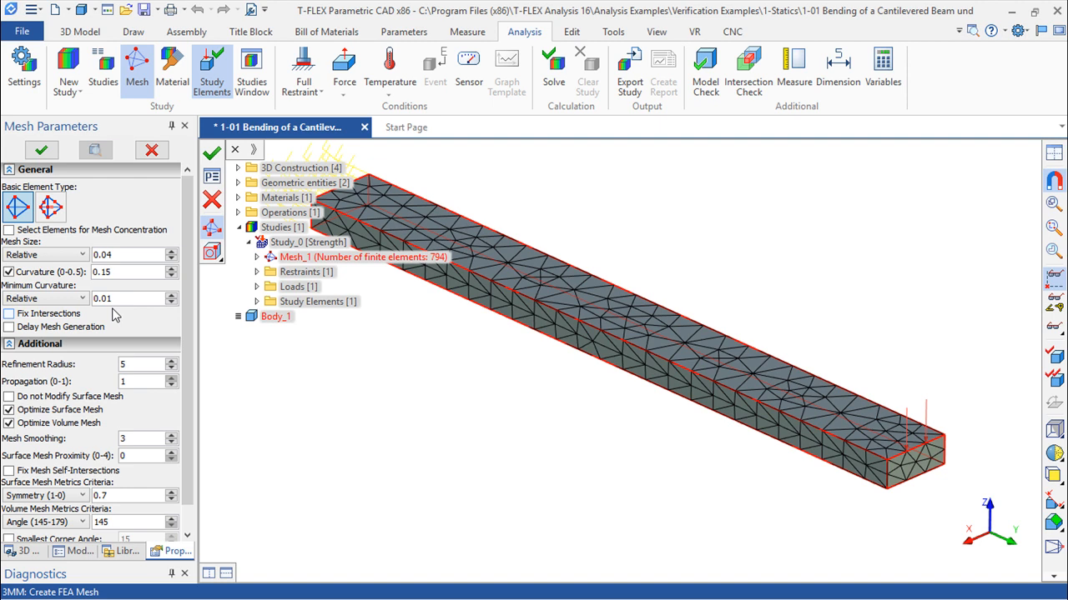
click(212, 199)
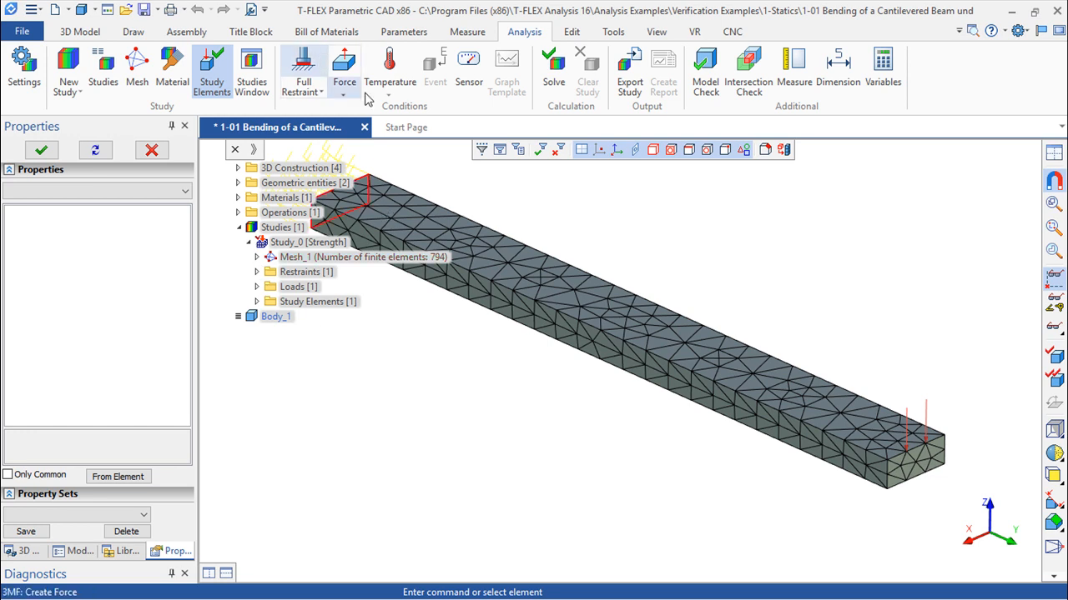
Look through the available restraint types and load types for the study without creating any.
click(317, 96)
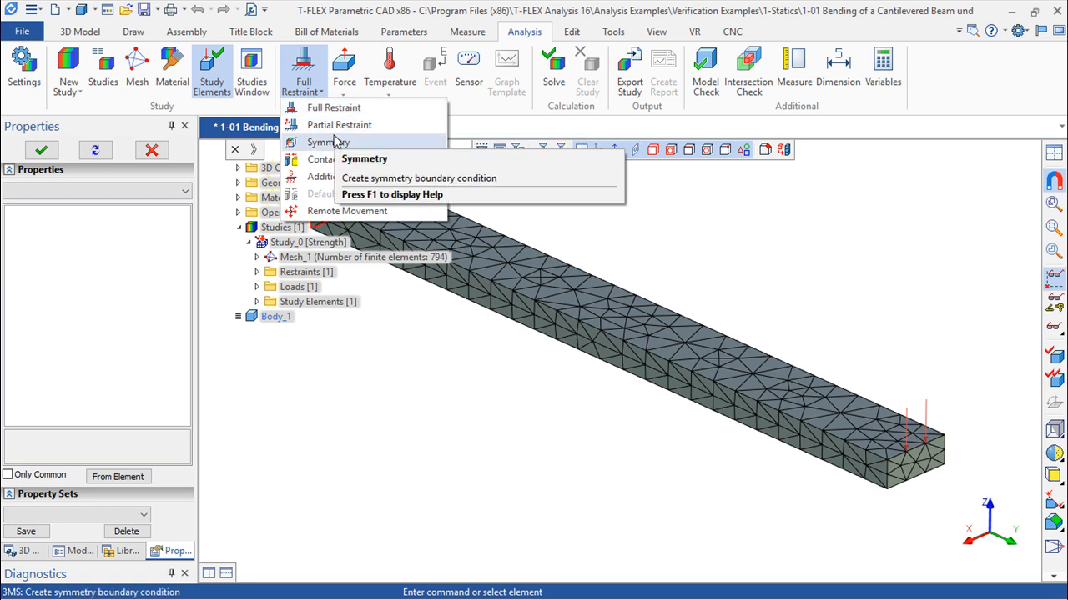
click(404, 65)
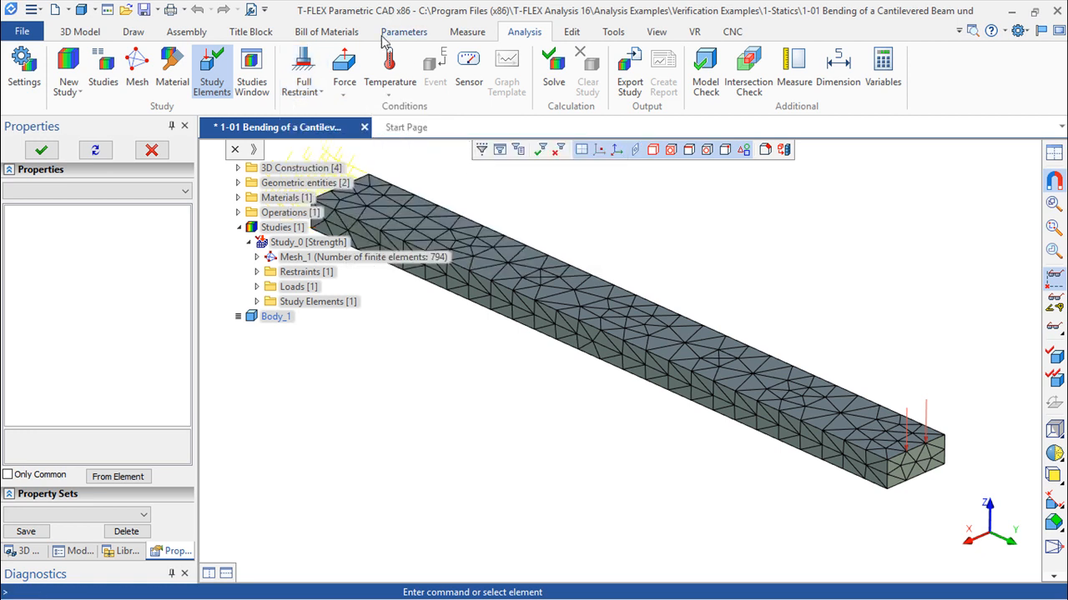
click(343, 93)
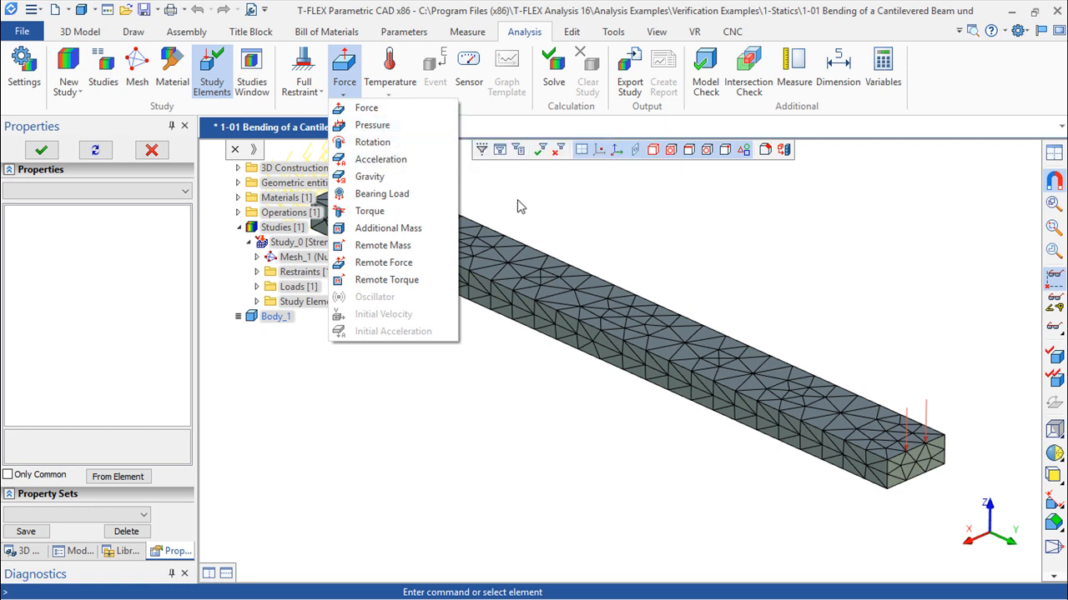
click(499, 12)
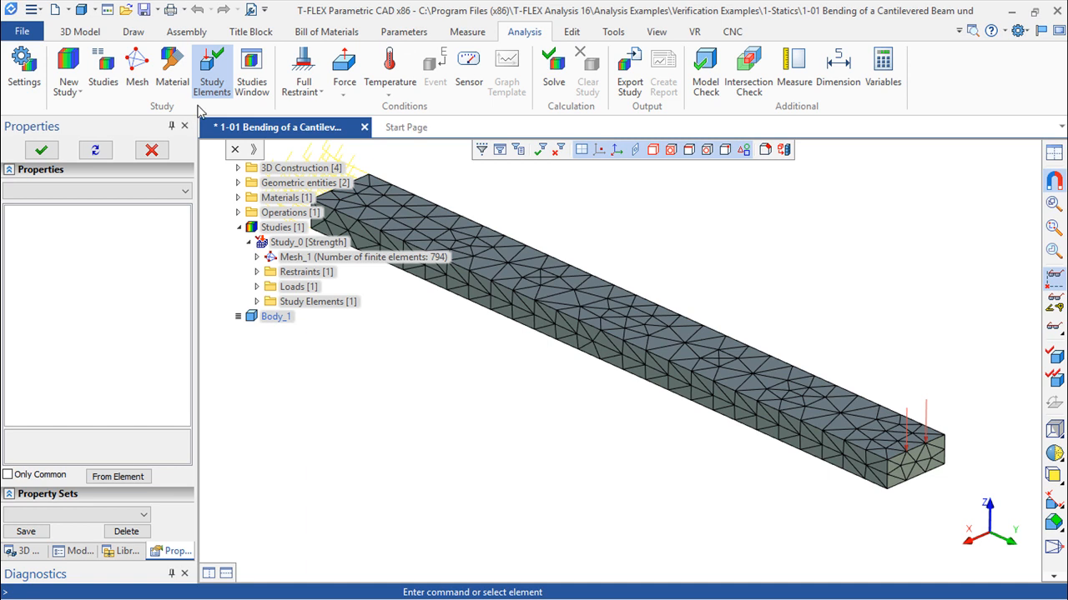
Check the thermoeffects options in the solve settings of Study_0 and cancel the calculation.
click(555, 71)
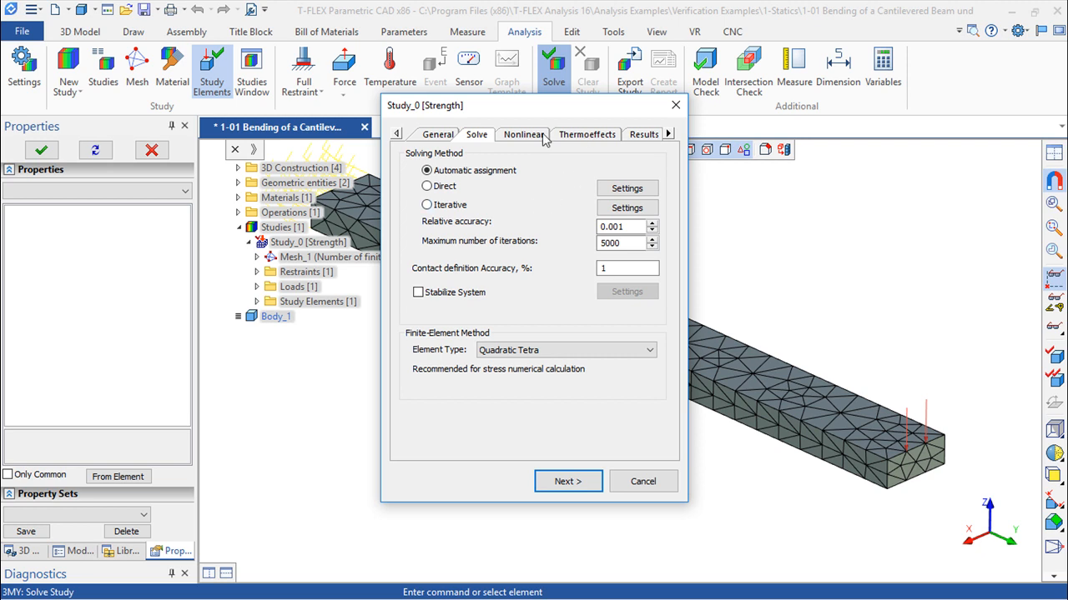
click(597, 137)
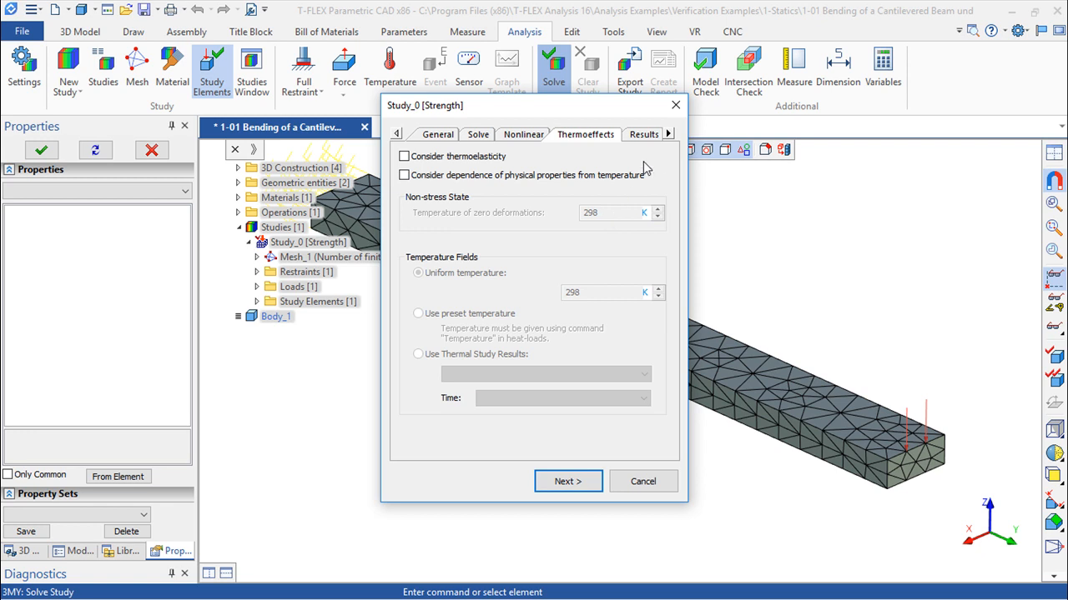
click(645, 483)
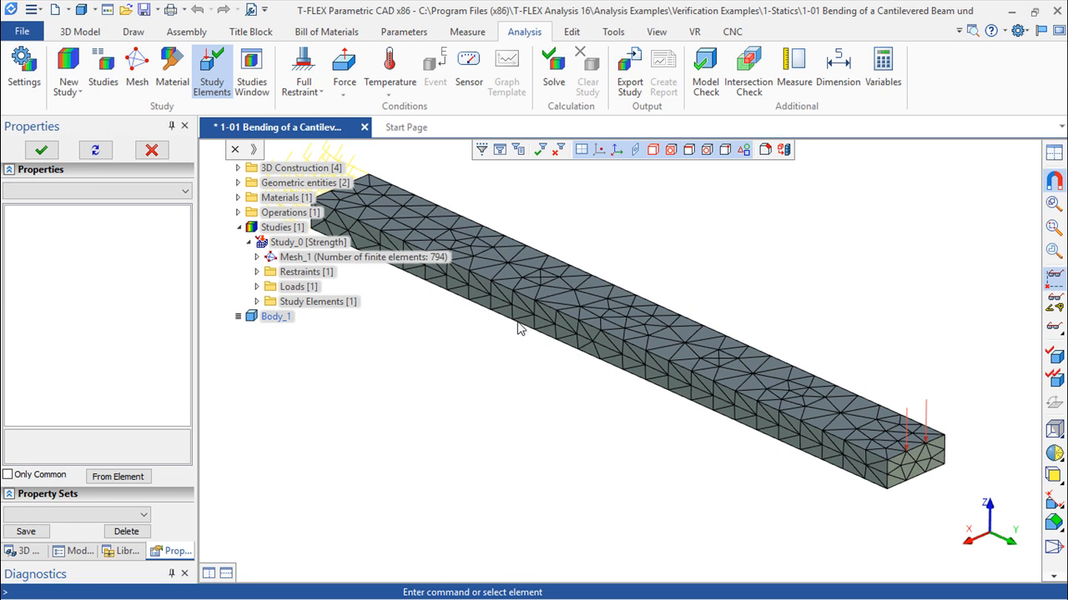
Reopen the solve settings of Study_0 and review its general data, solving method, element types and thermoeffects.
click(554, 73)
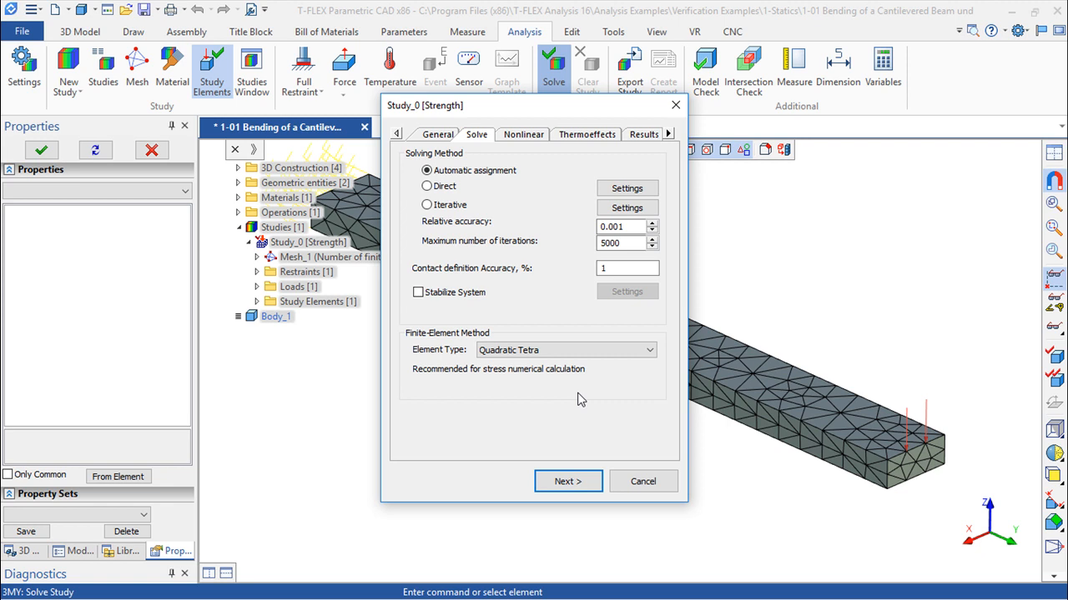
click(439, 138)
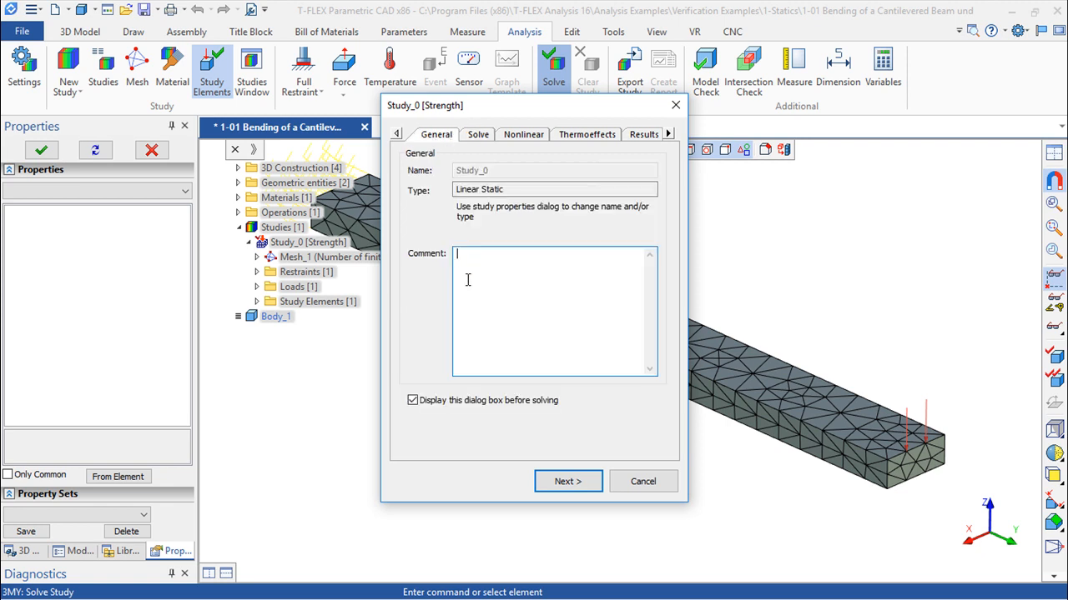
click(477, 135)
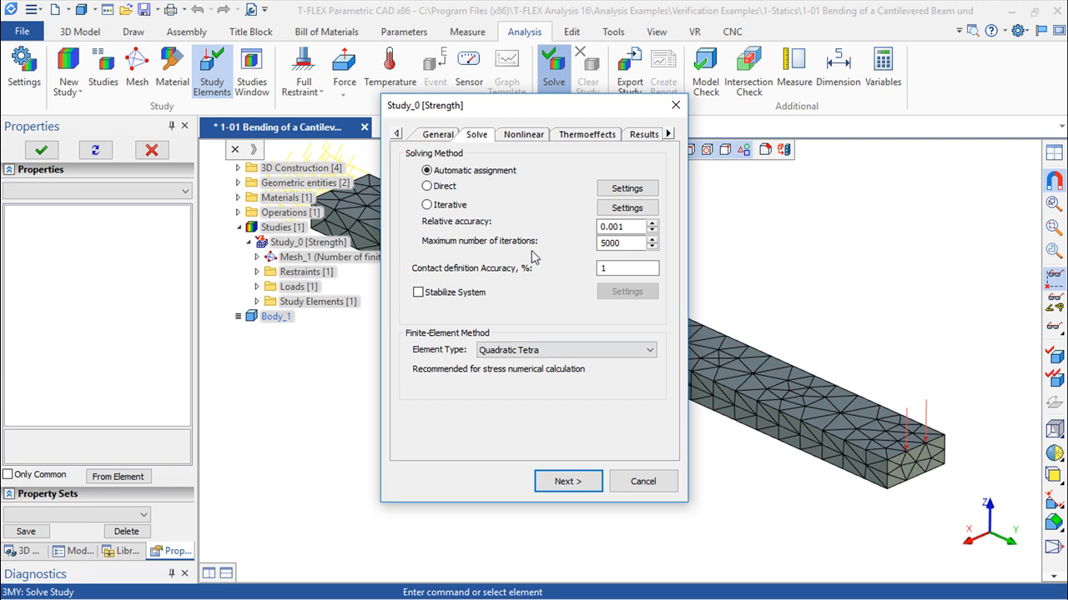
click(648, 351)
click(650, 351)
click(594, 137)
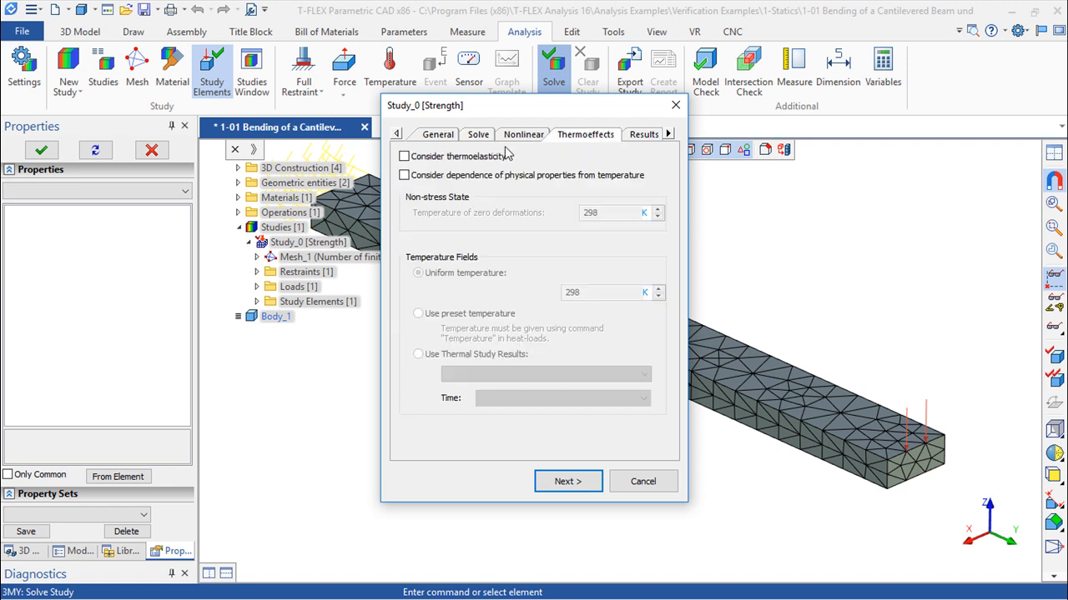
Examine the result groups of Study_0 by collapsing them all and viewing the Loads entries, and cancel the solve settings.
click(640, 140)
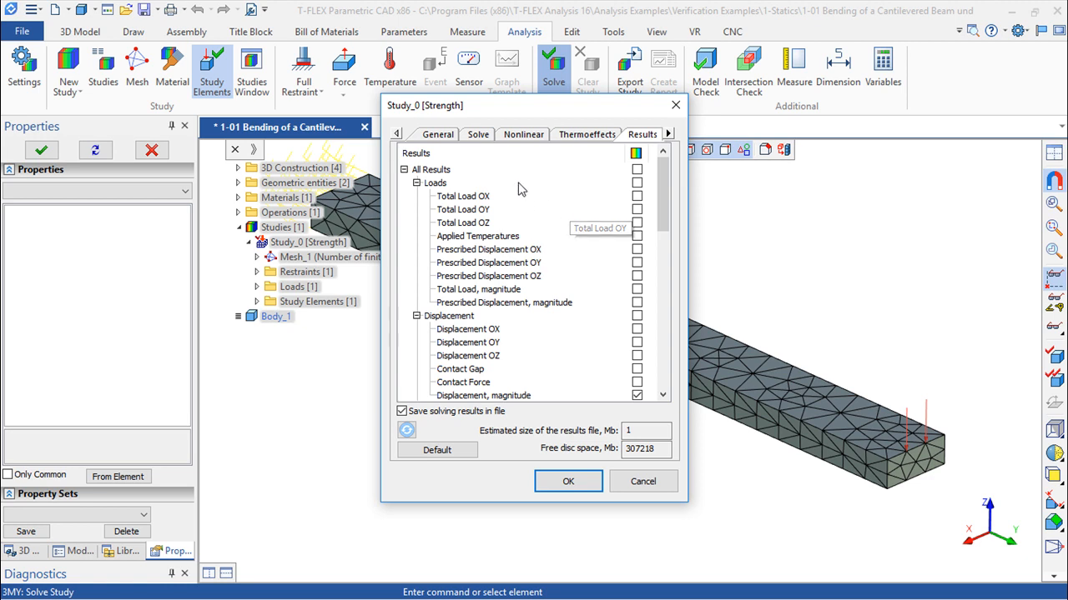
scroll(664, 211, down, 1)
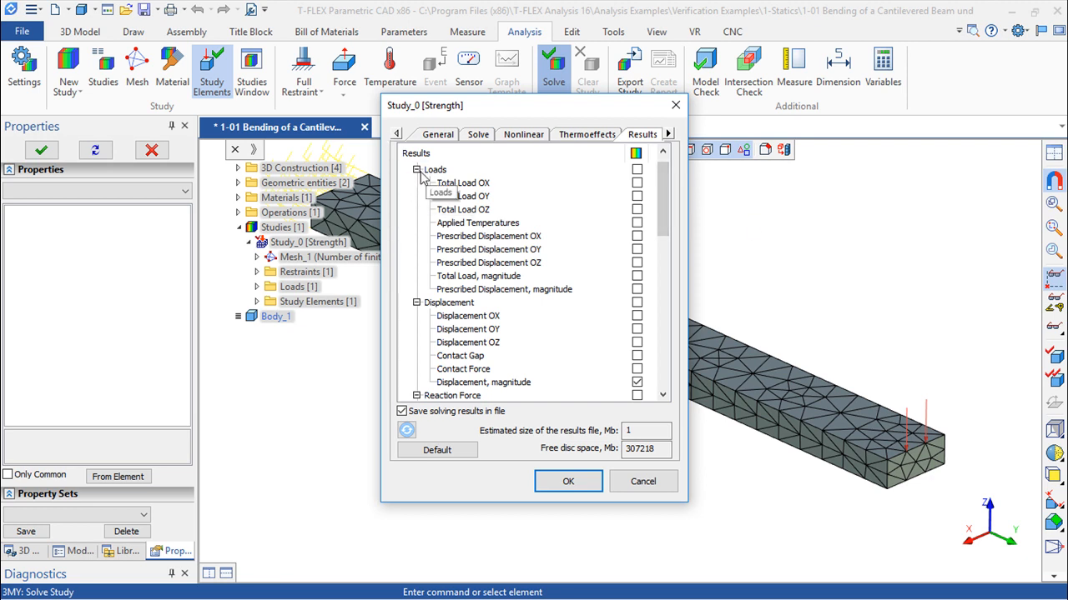
click(416, 170)
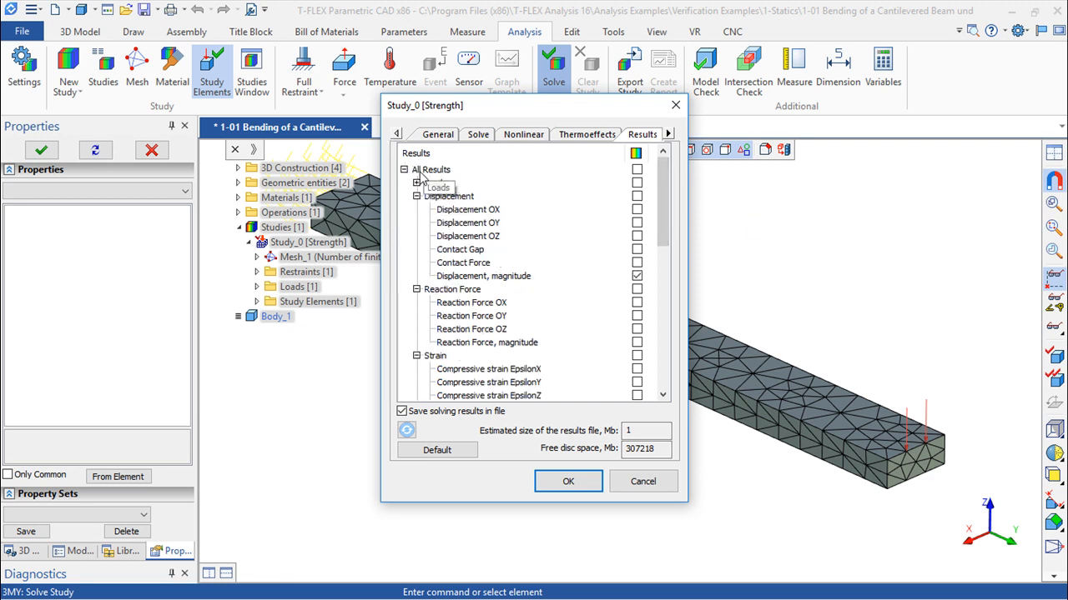
click(416, 196)
click(416, 210)
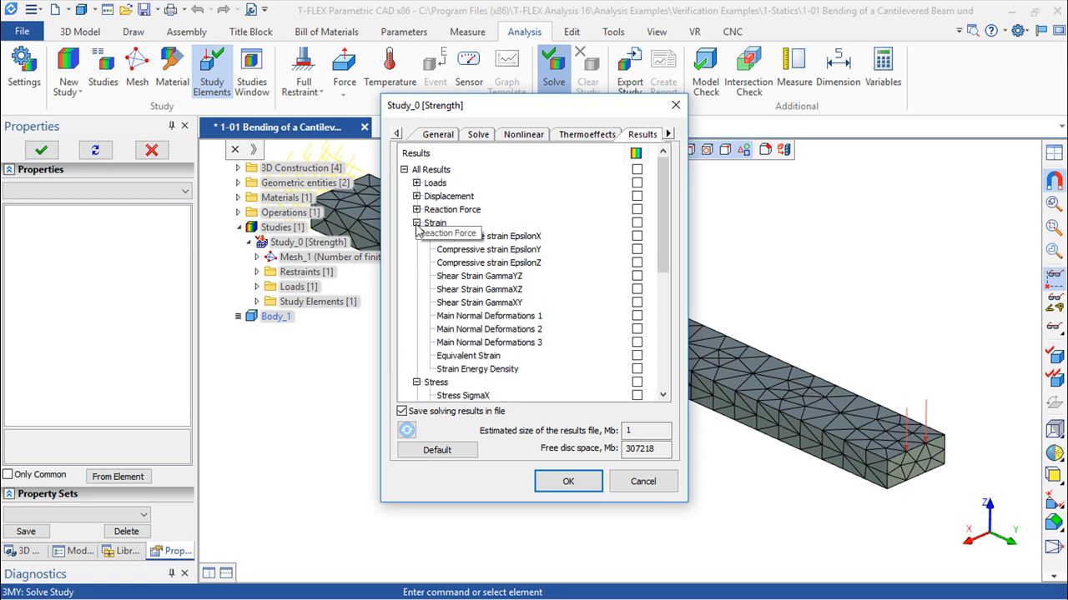
click(416, 223)
click(416, 236)
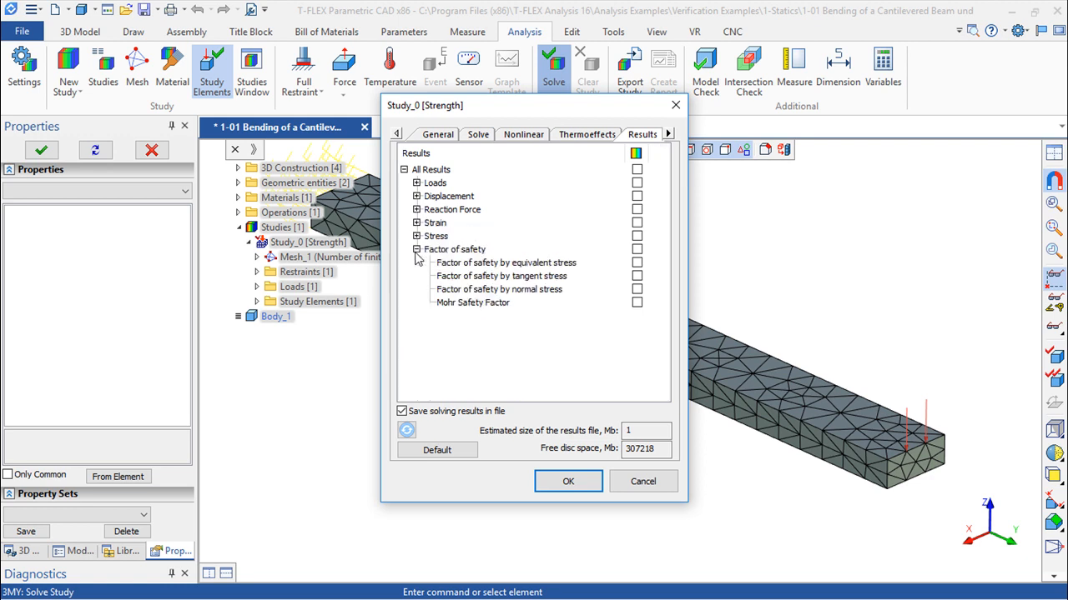
click(416, 250)
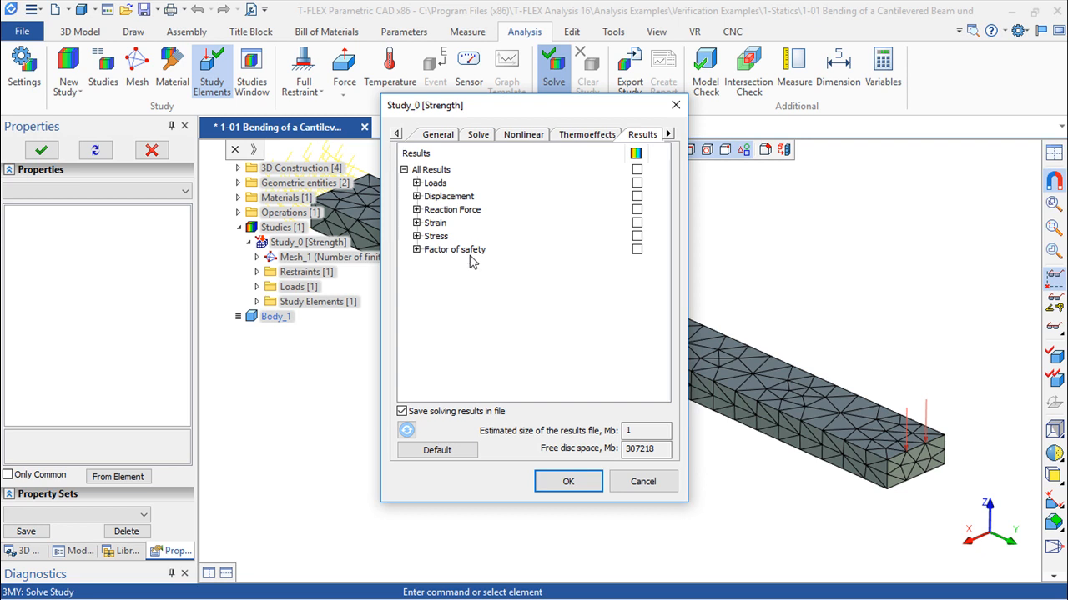
click(416, 183)
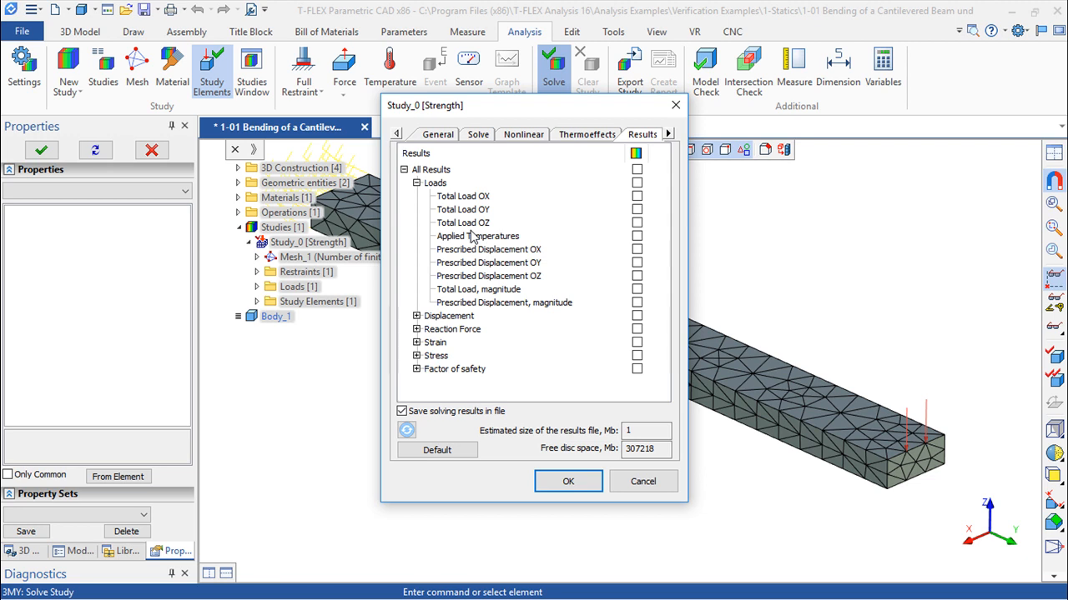
click(416, 183)
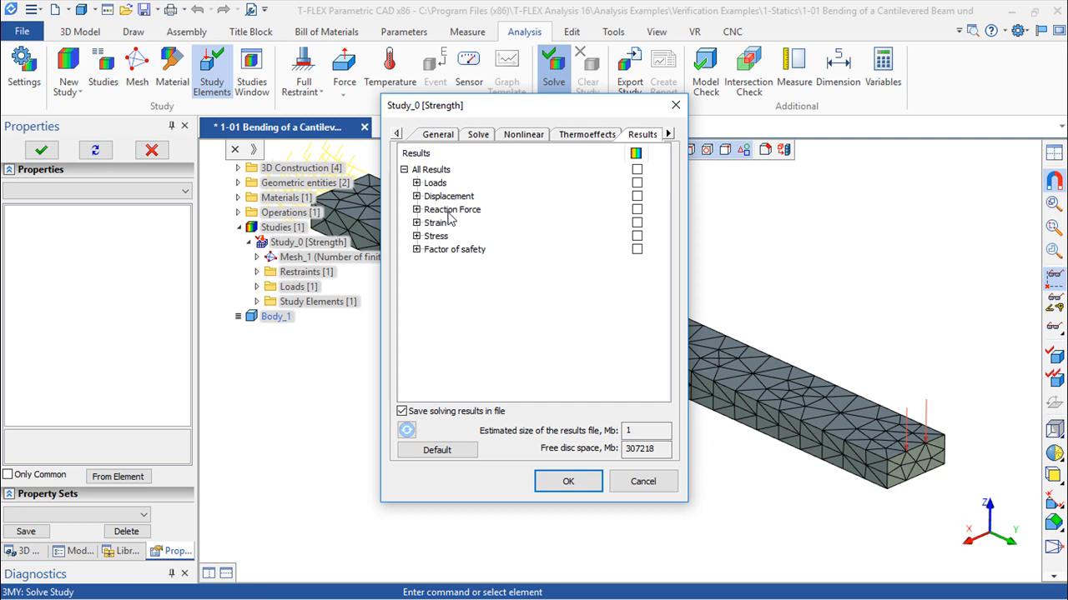
click(669, 481)
Solve Study_0 for displacement magnitude, and solve it again with factor of safety by equivalent stress added to the results.
click(553, 70)
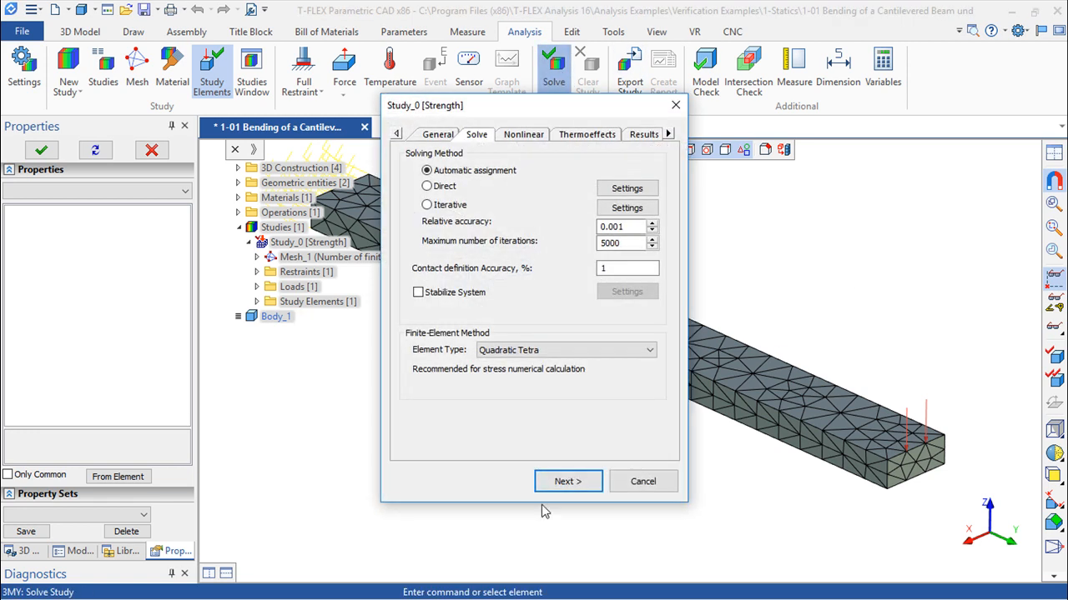
click(561, 480)
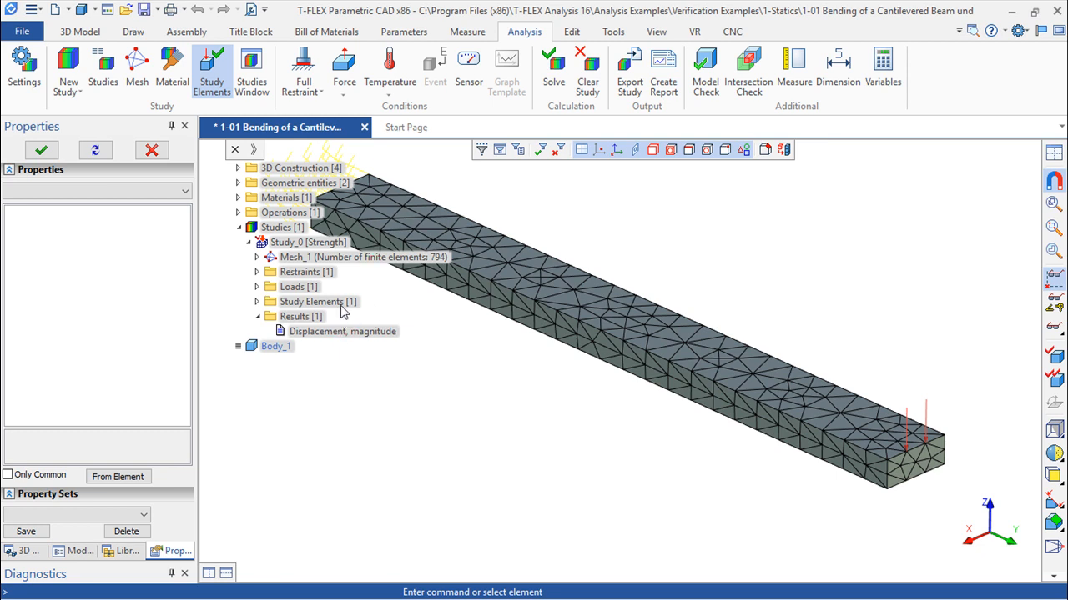
click(553, 71)
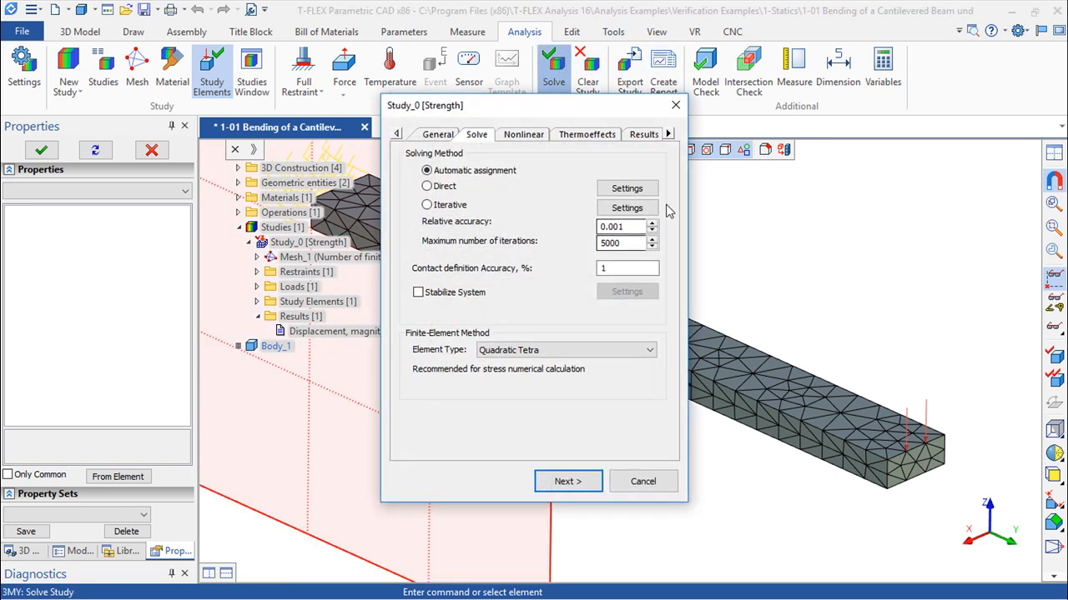
click(643, 135)
drag(663, 222, 665, 380)
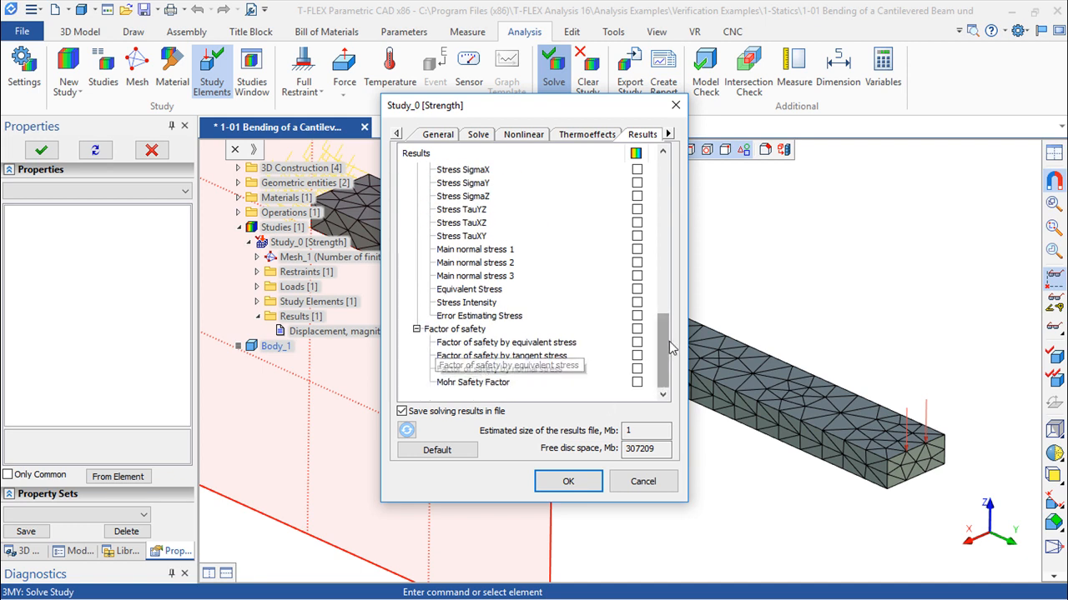
click(636, 343)
click(594, 481)
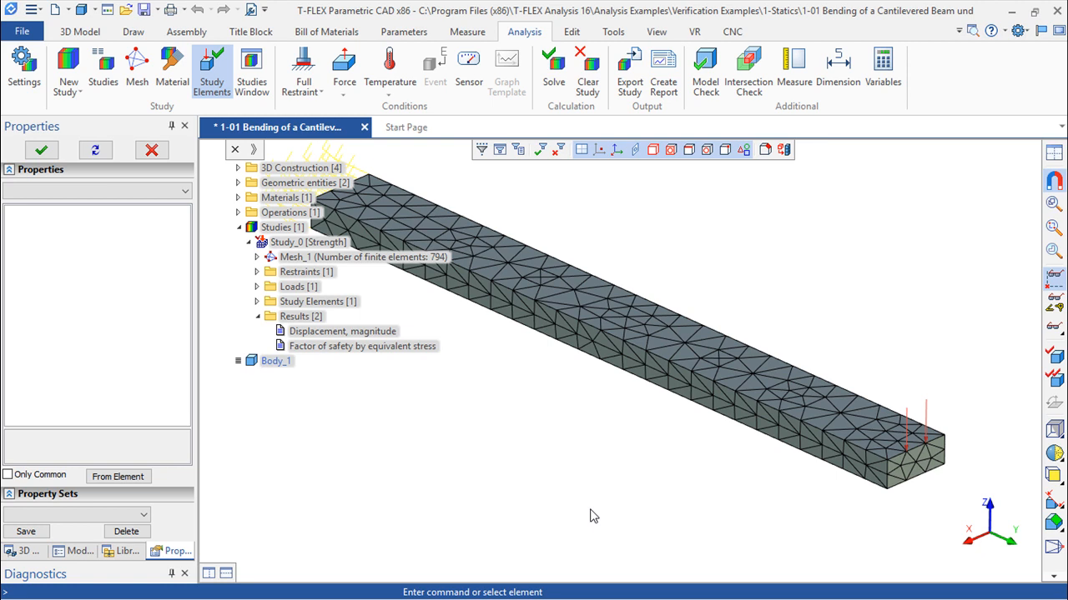
View the displacement magnitude result of Study_0 with its extremum labels shown, and close the result window.
middle_drag(578, 443, 612, 471)
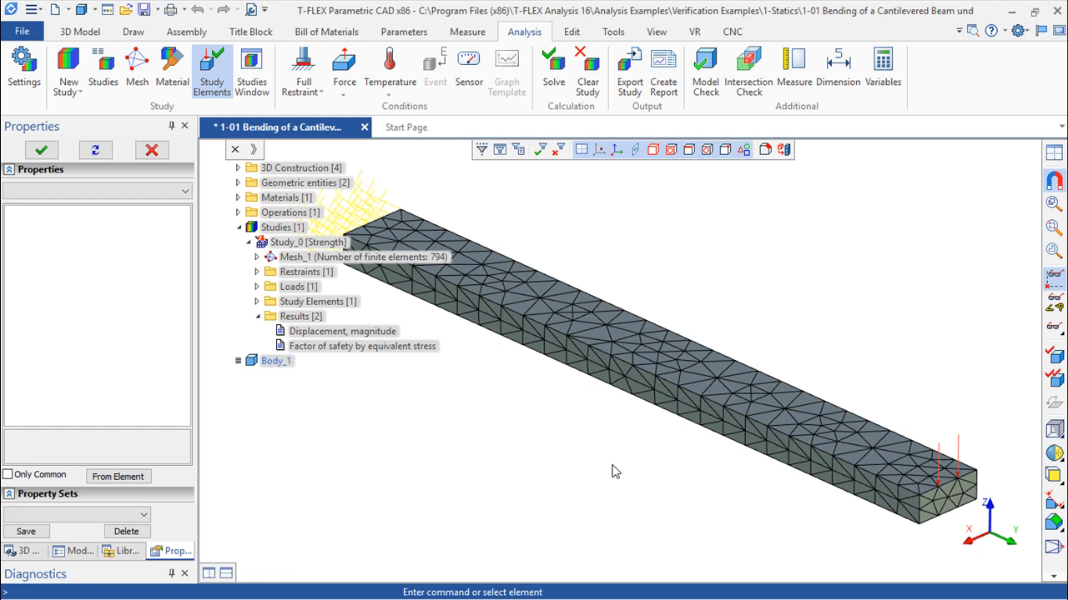
middle_drag(672, 450, 689, 466)
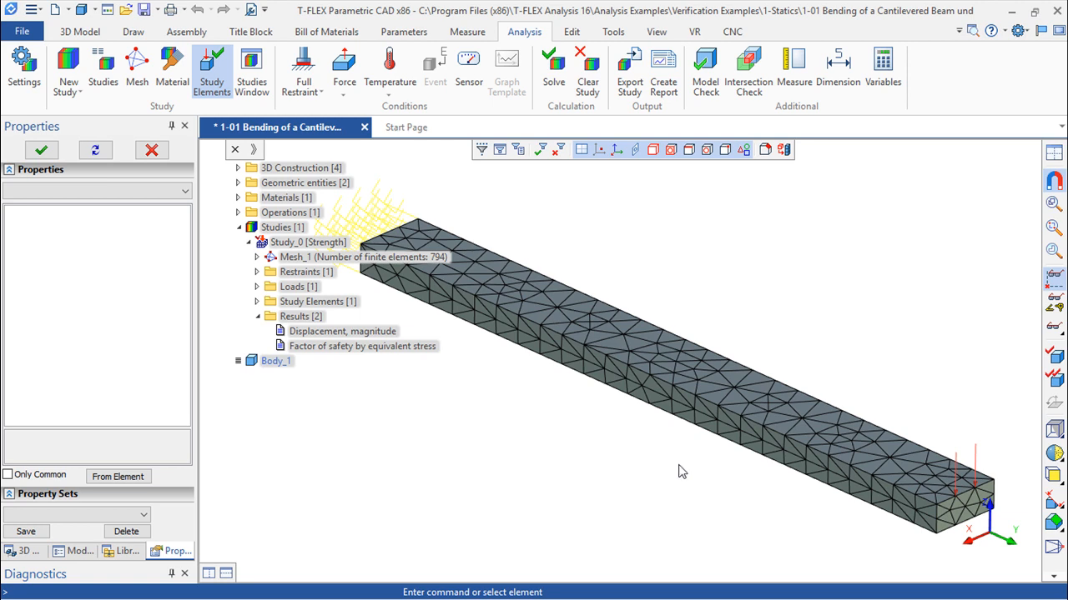
double_click(307, 332)
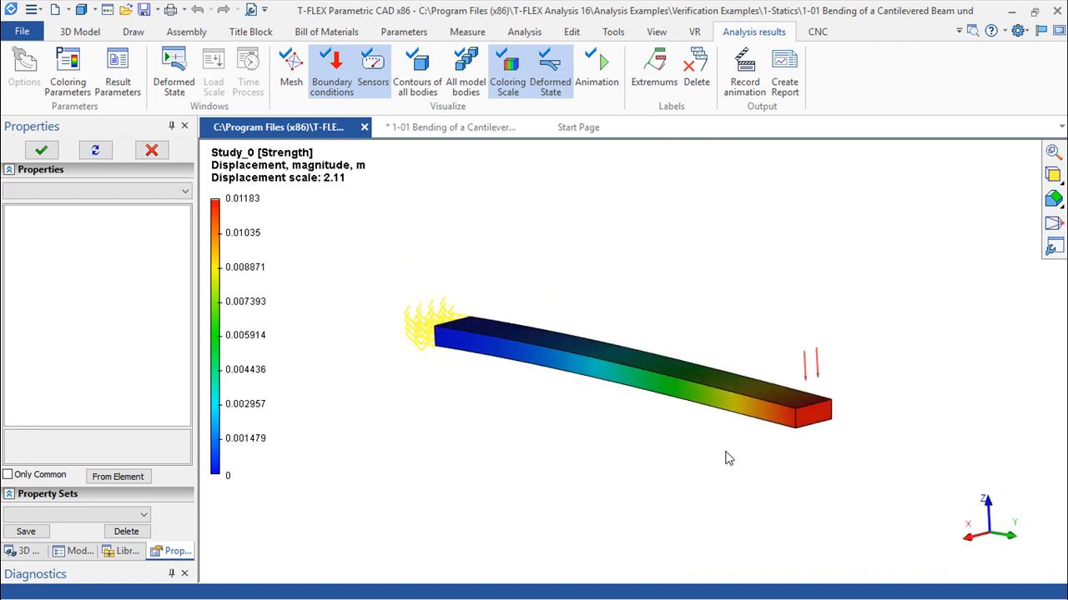
scroll(726, 458, up, 3)
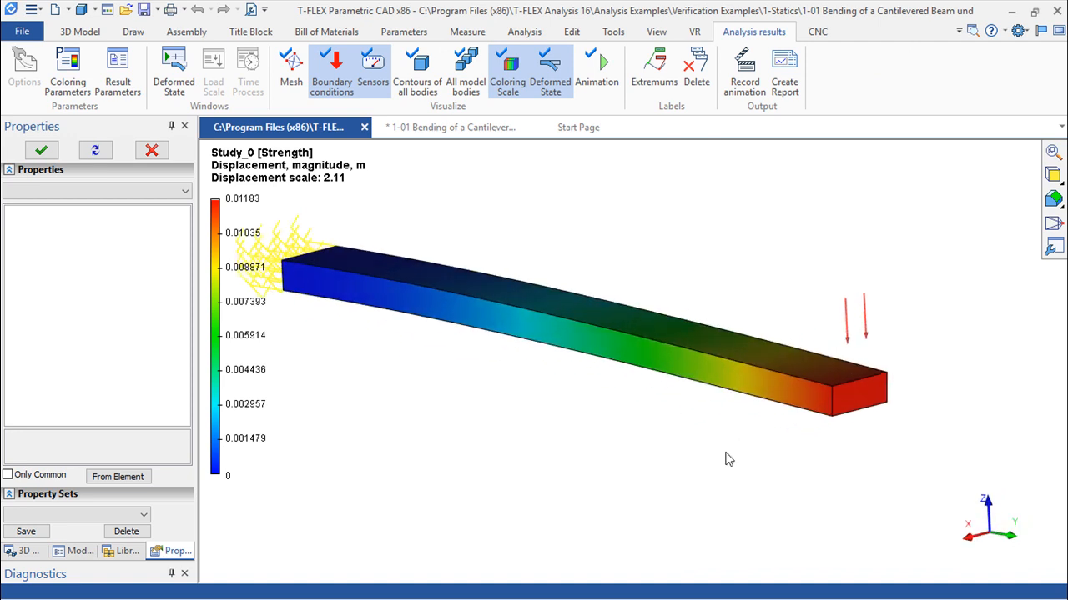
click(665, 78)
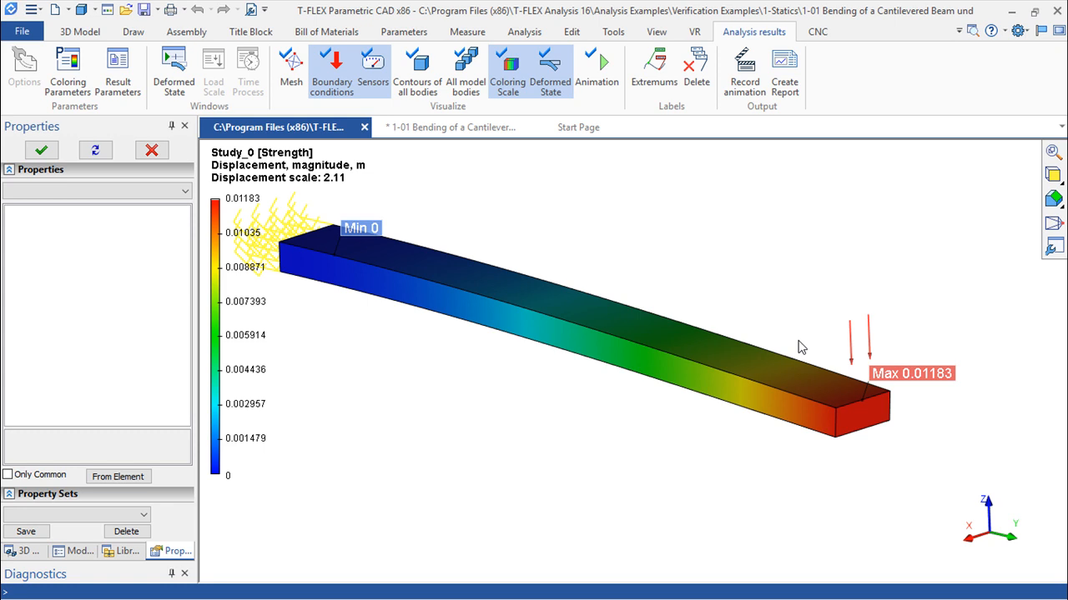
click(364, 128)
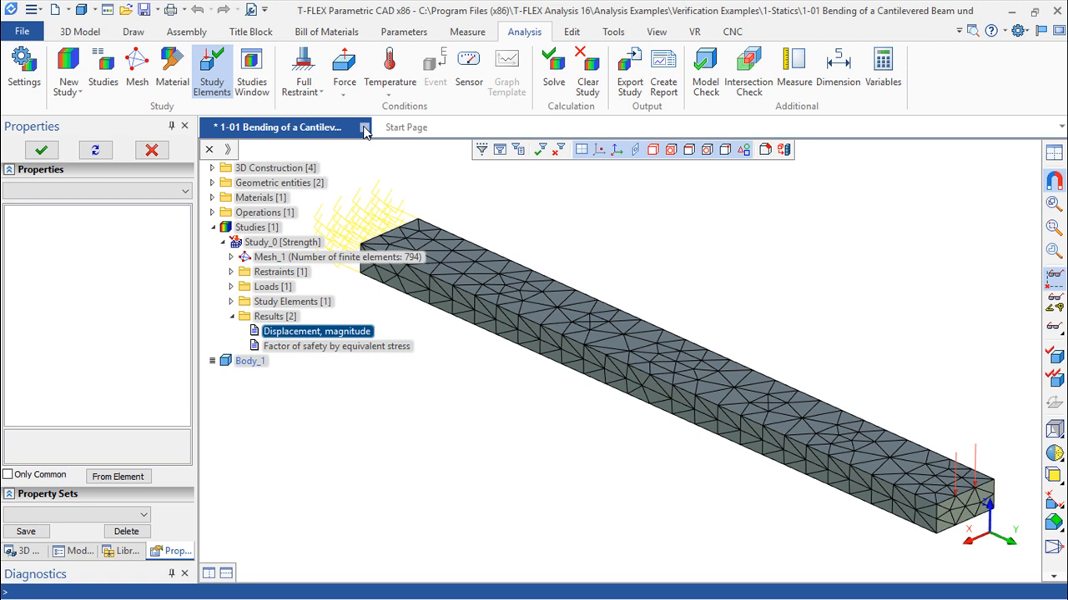
Open the factor of safety by equivalent stress result with tensile strength as the stress limit for Extrusion_1.
click(309, 351)
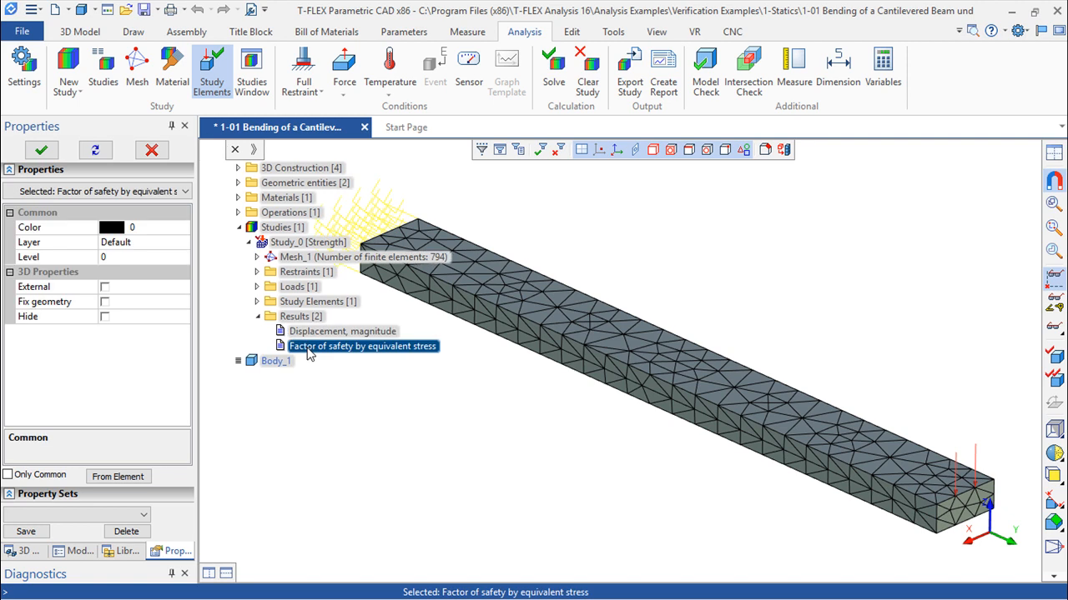
double_click(314, 352)
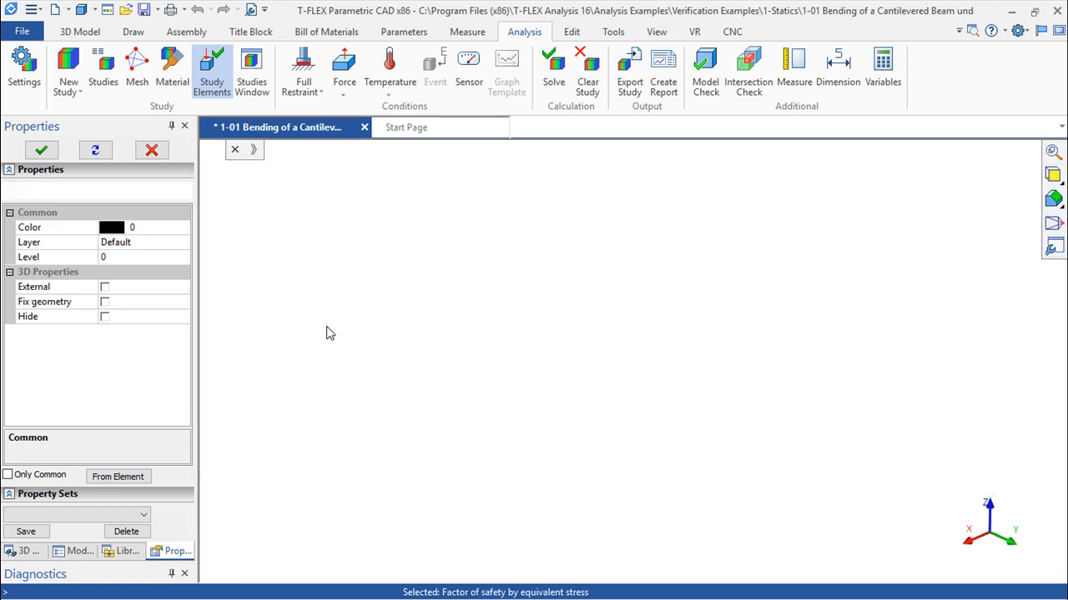
click(584, 309)
click(584, 338)
click(585, 310)
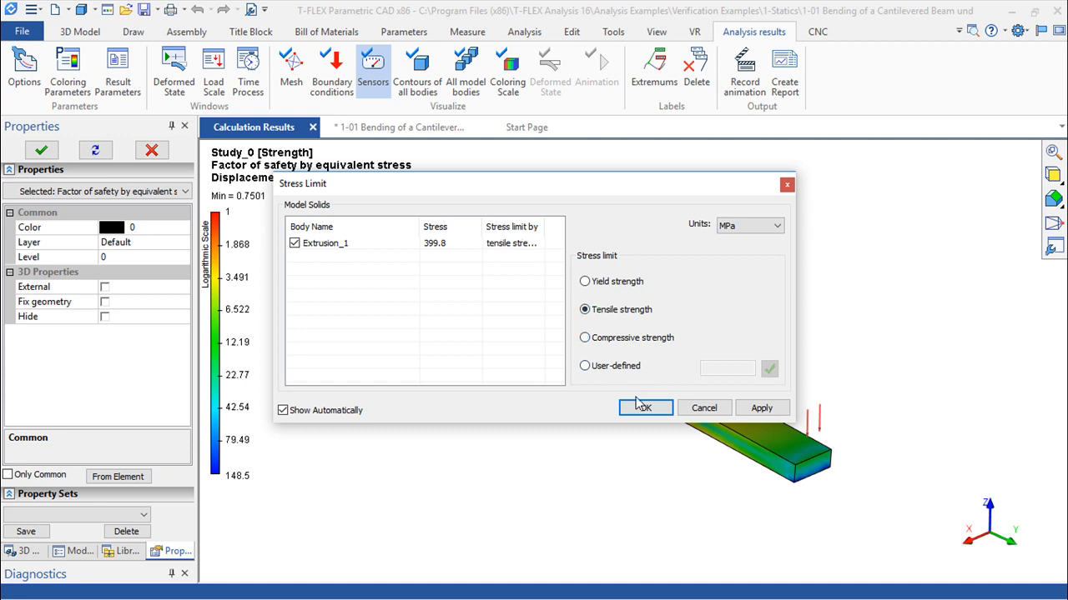
click(639, 408)
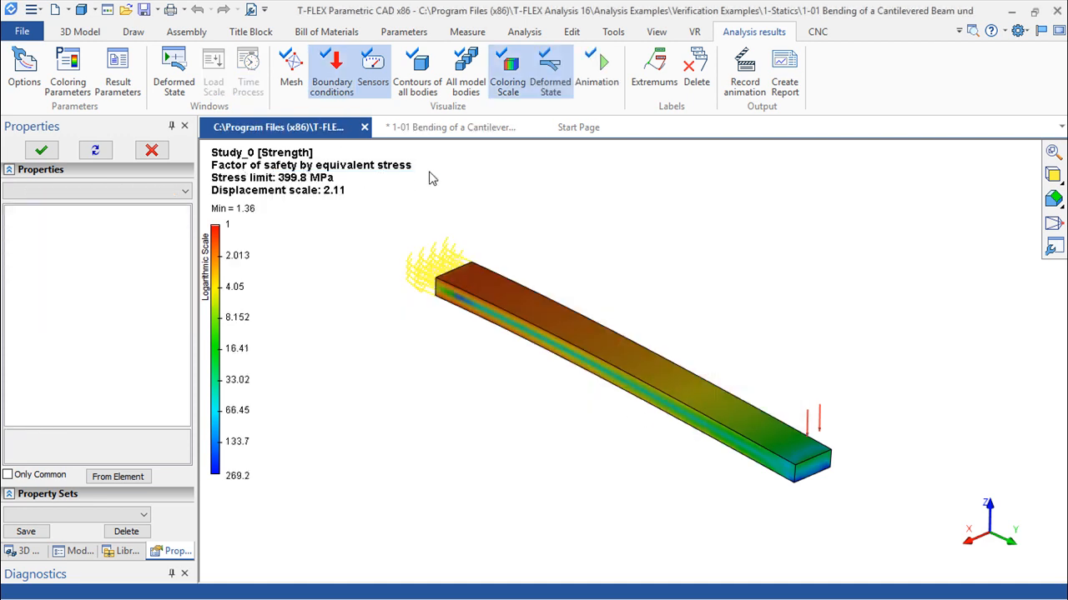
Examine the factor of safety plot up close with its extremum labels shown, and close the result window.
drag(626, 409, 628, 396)
scroll(589, 398, up, 1)
scroll(579, 409, up, 2)
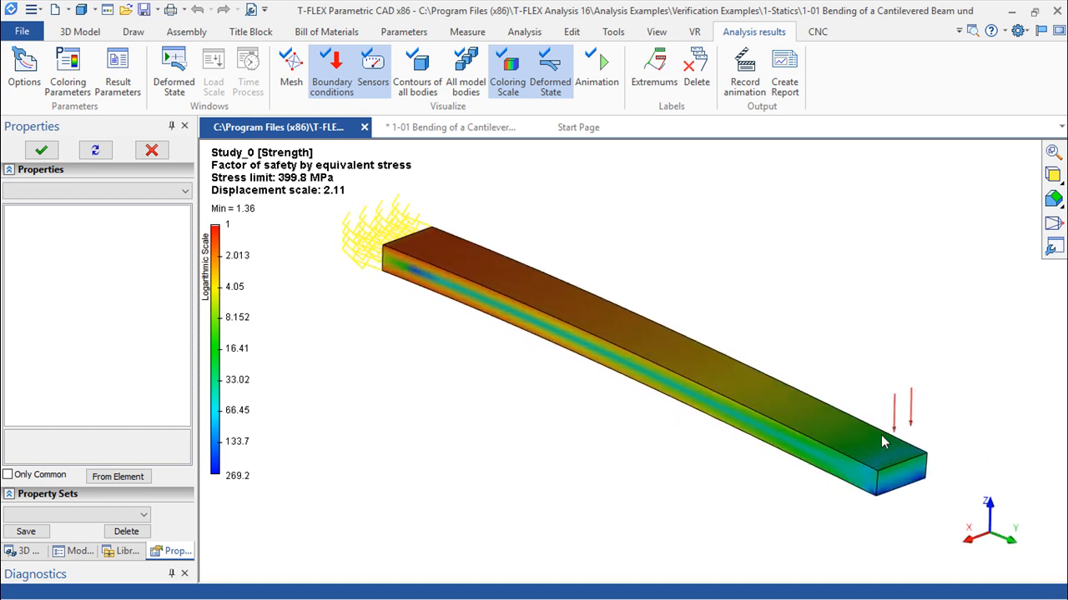
click(654, 79)
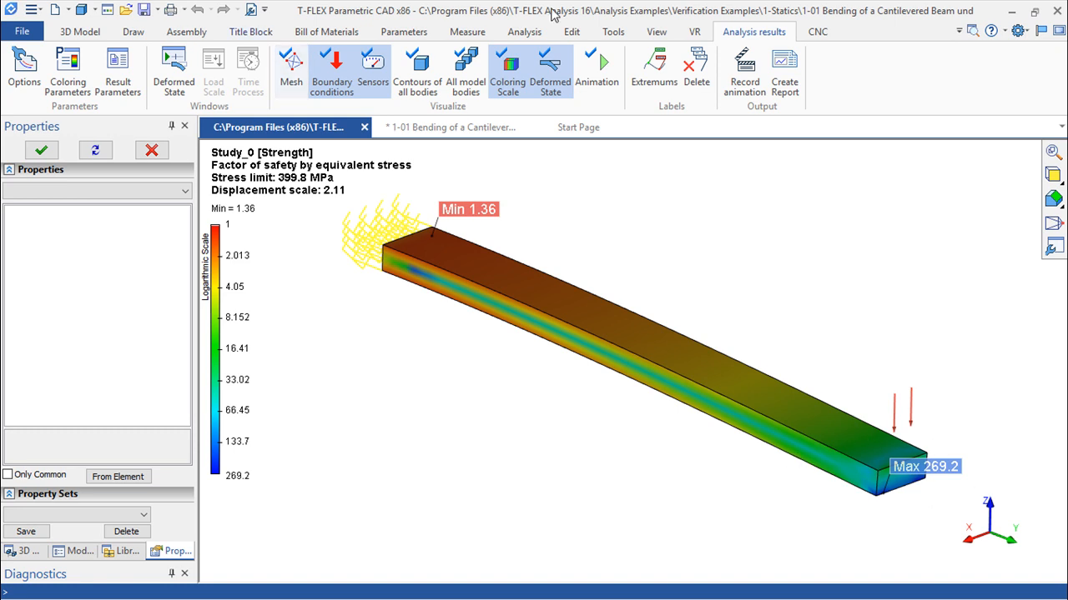
click(364, 127)
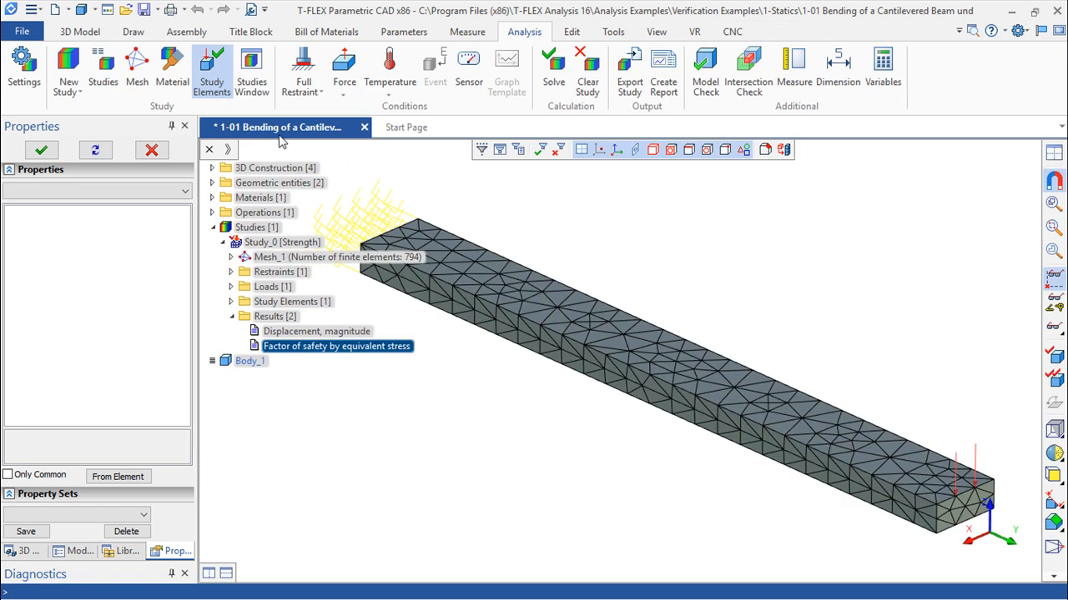
Check the tensile and compressive strength in the study's material properties and cancel without changes.
click(172, 68)
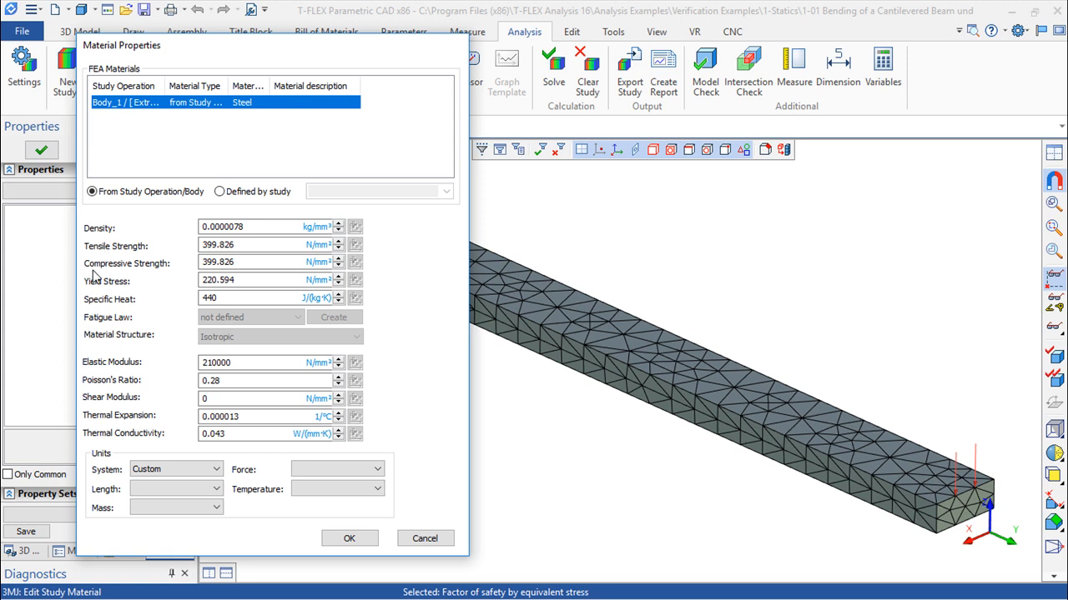
click(249, 244)
click(248, 244)
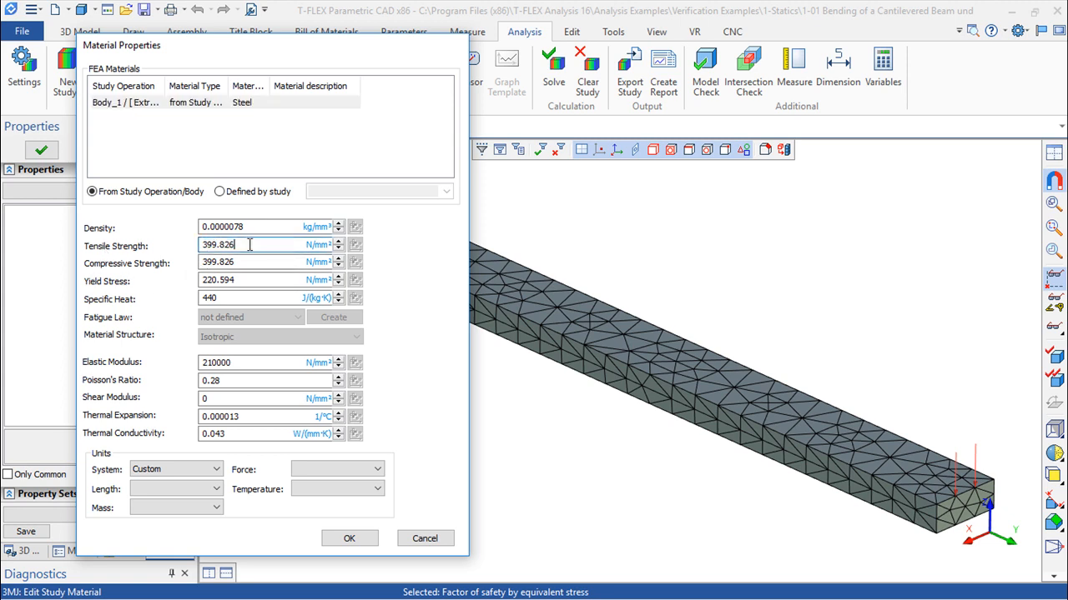
click(249, 262)
click(249, 263)
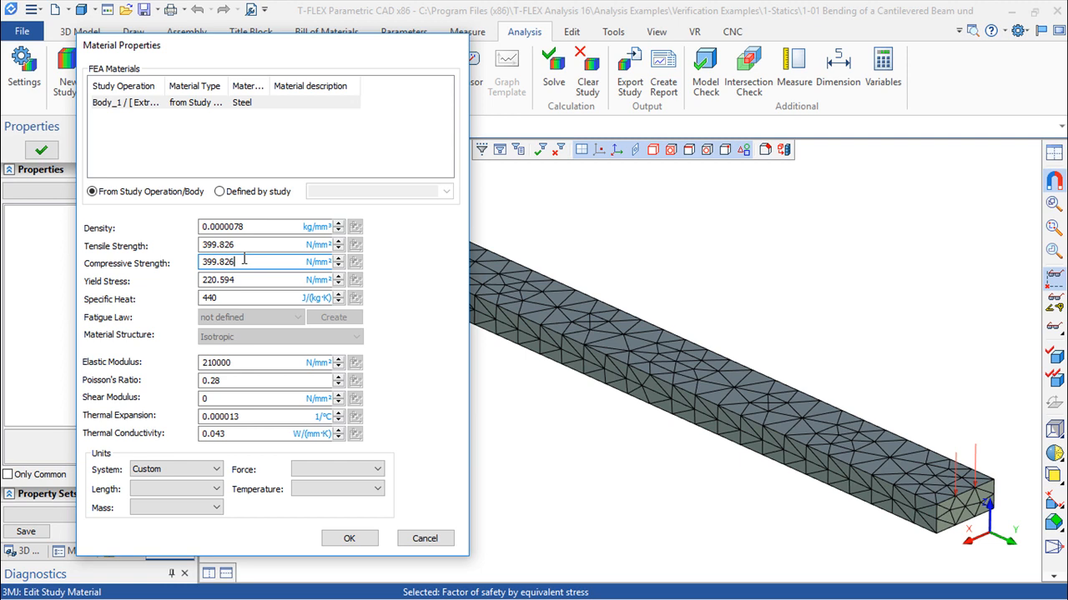
click(421, 539)
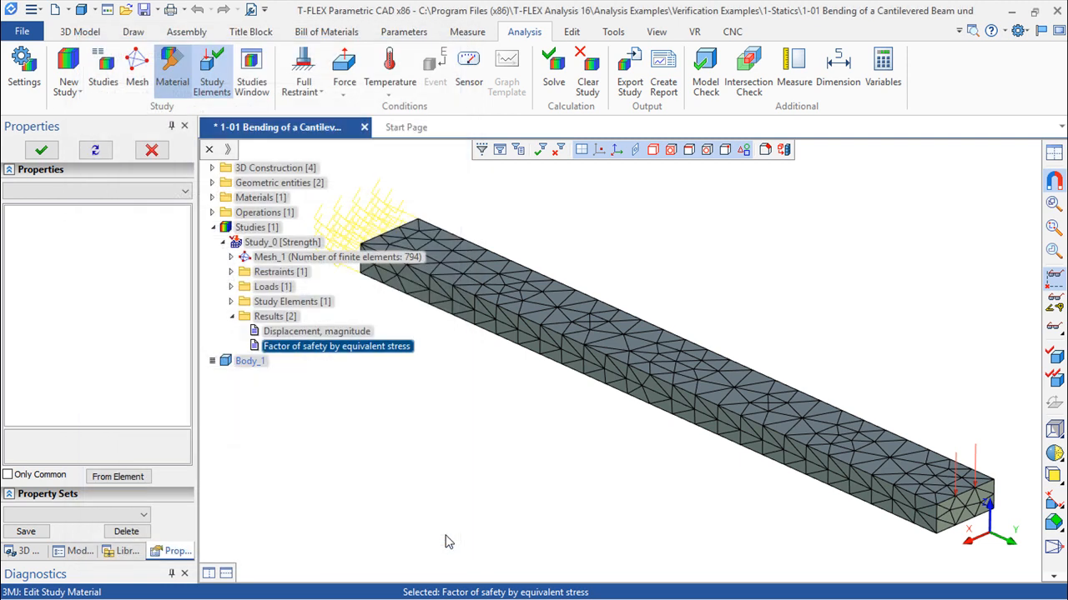